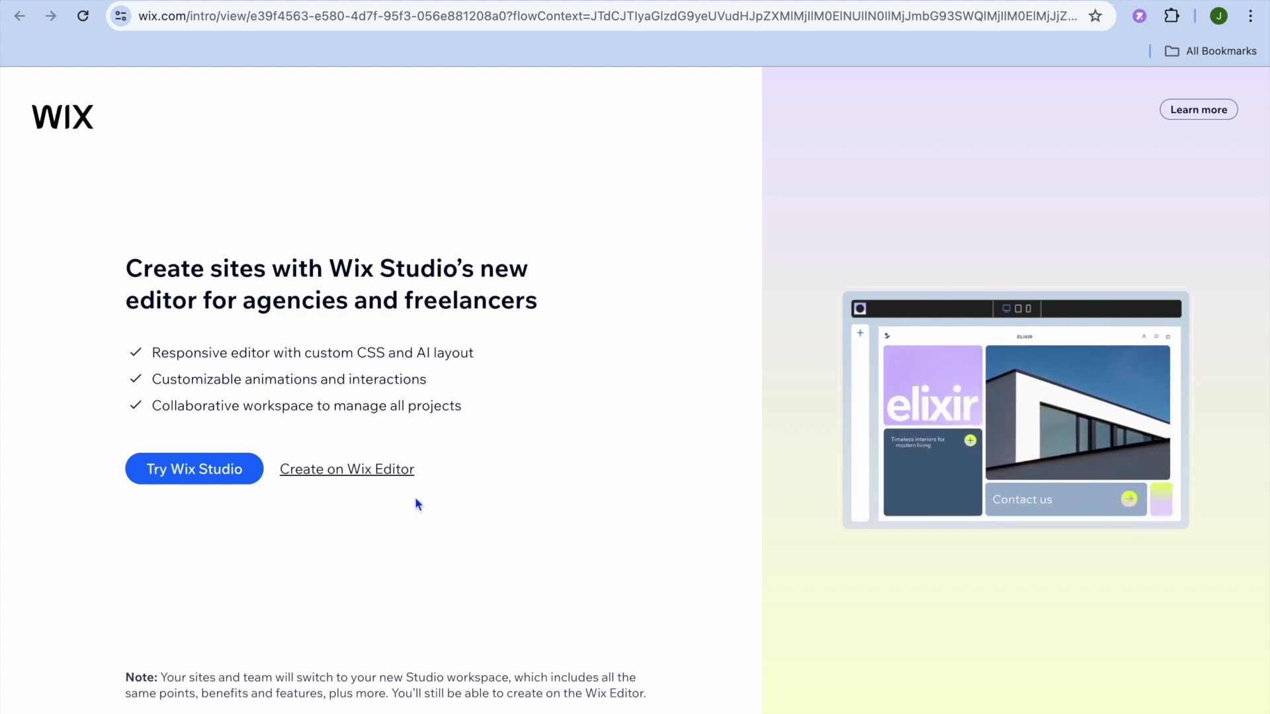
Build the site with the classic Wix Editor and skip the AI assistant setup.
click(367, 477)
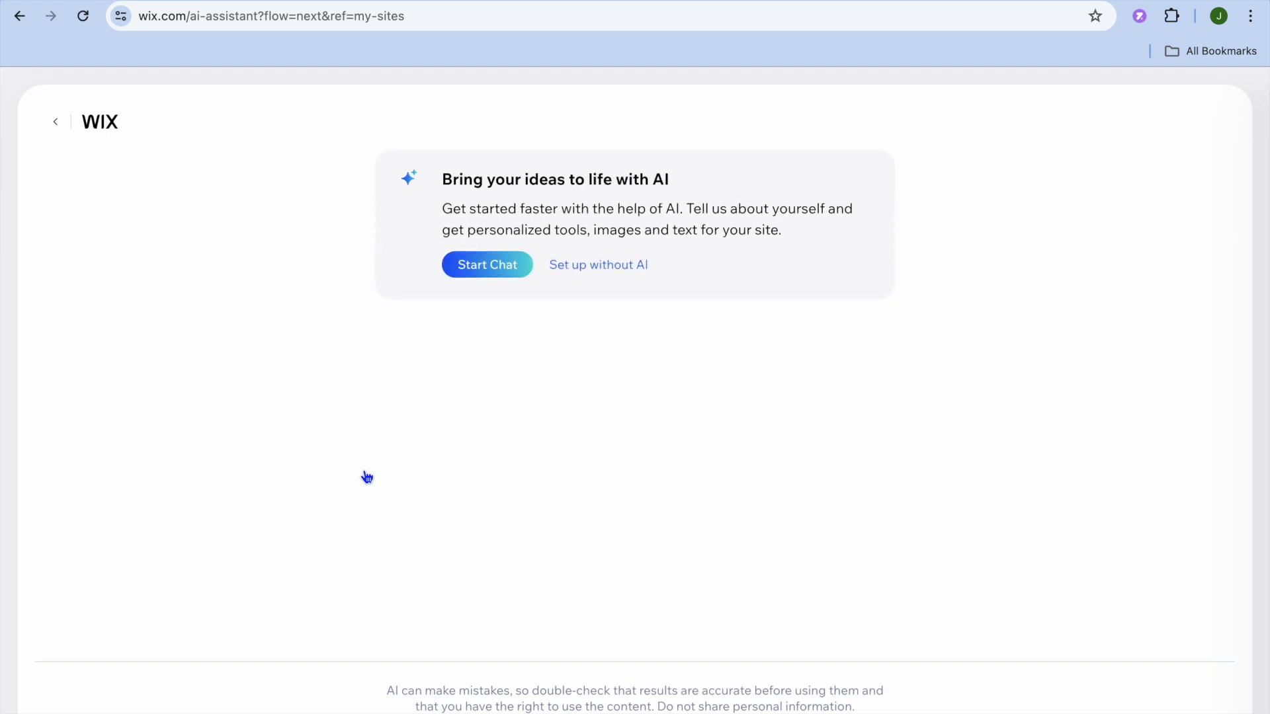
click(616, 272)
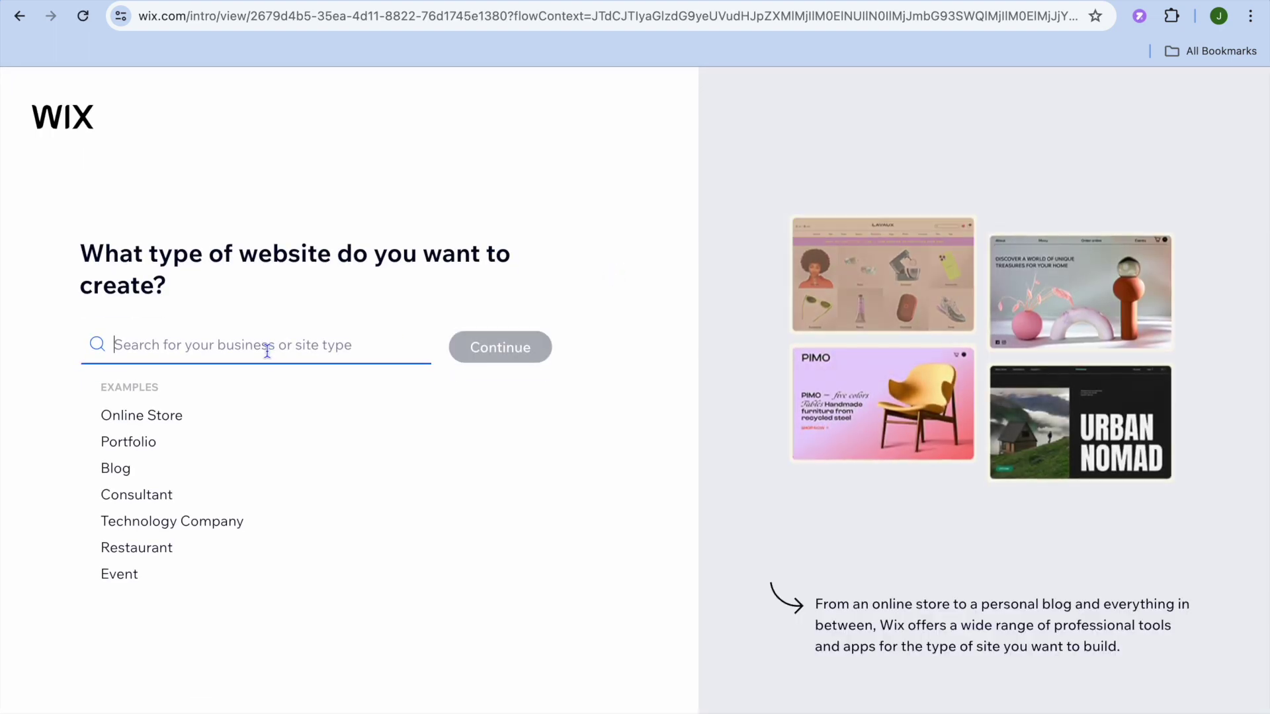
Search 'video ed' and pick Video Editor Portfolio as the site type.
text(vide)
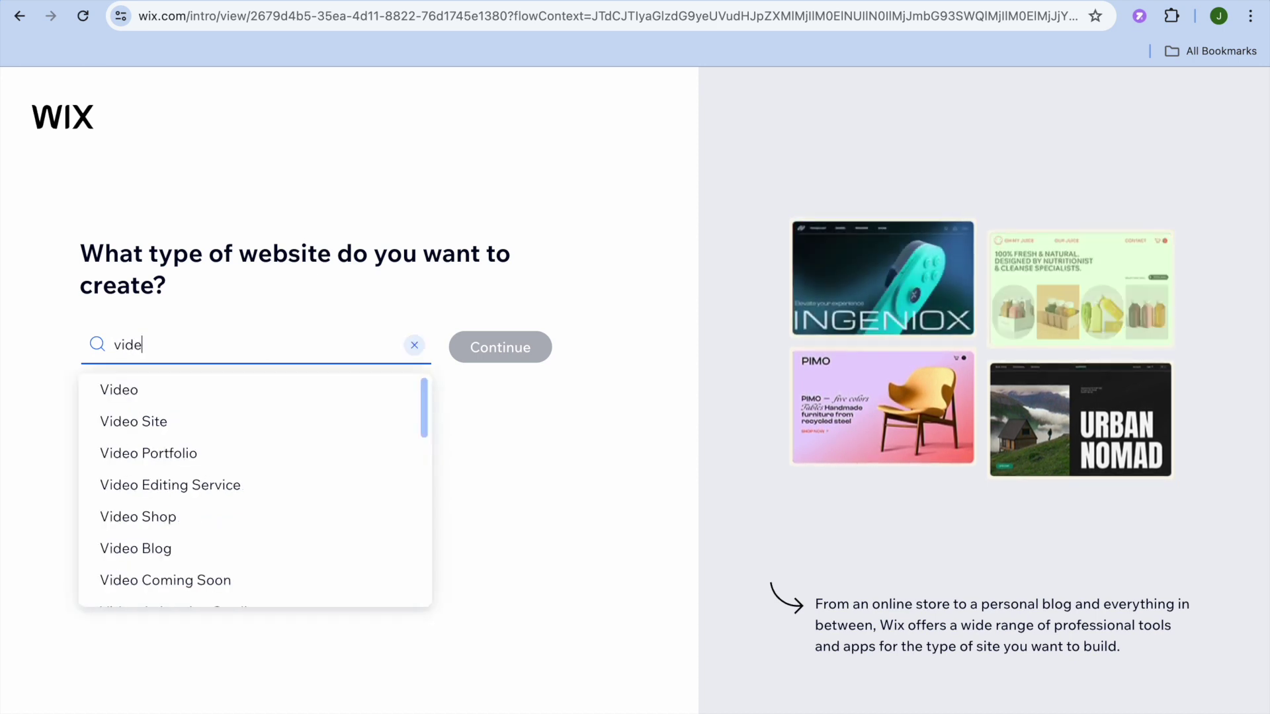
text(o)
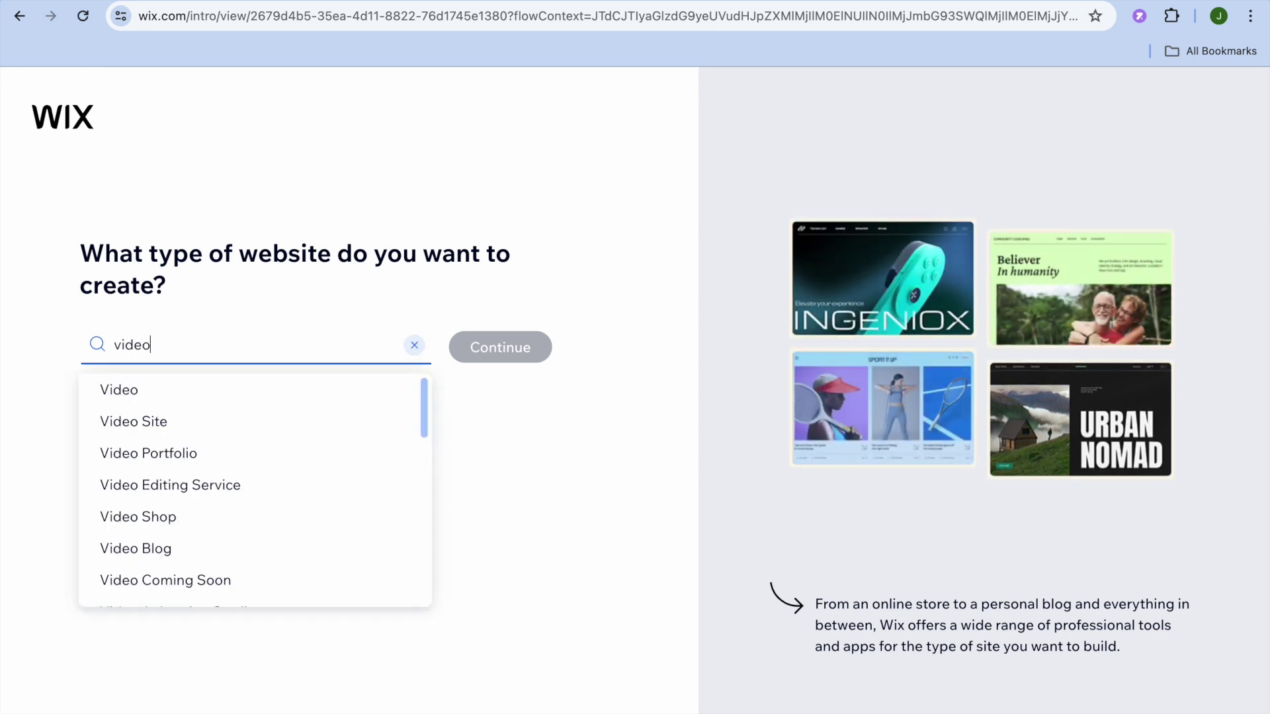
click(269, 353)
text(ed)
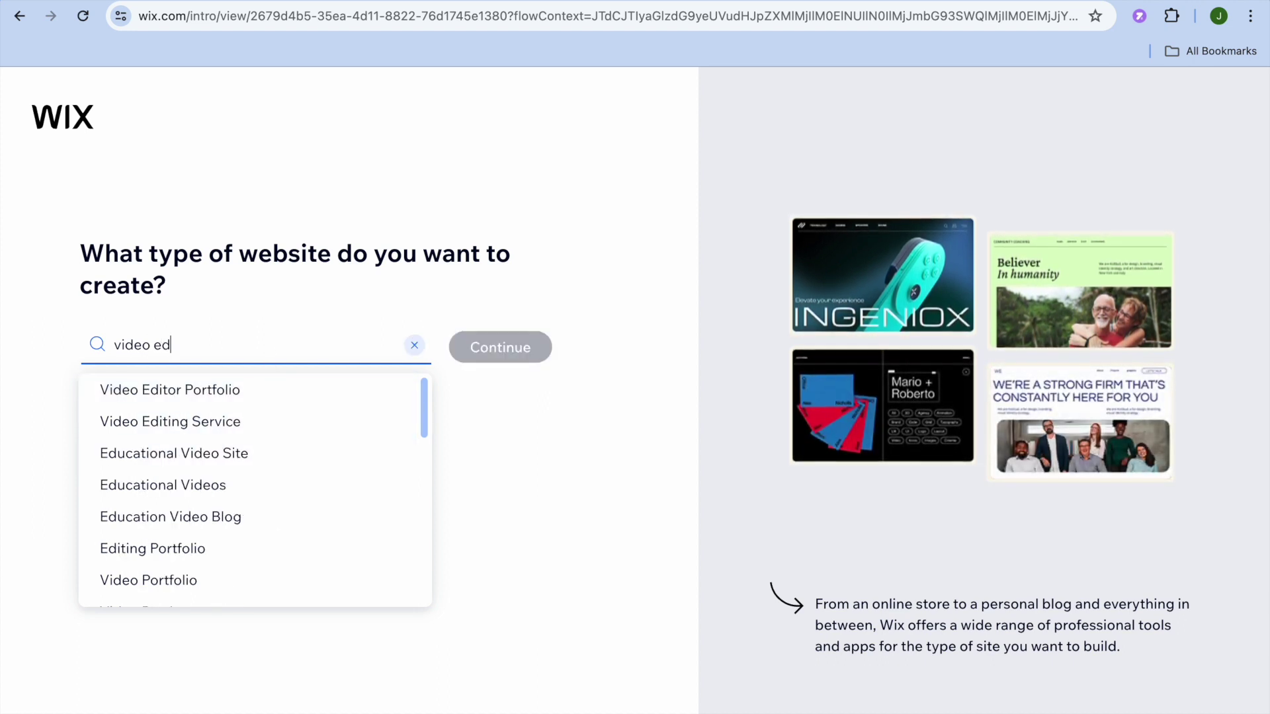
click(176, 394)
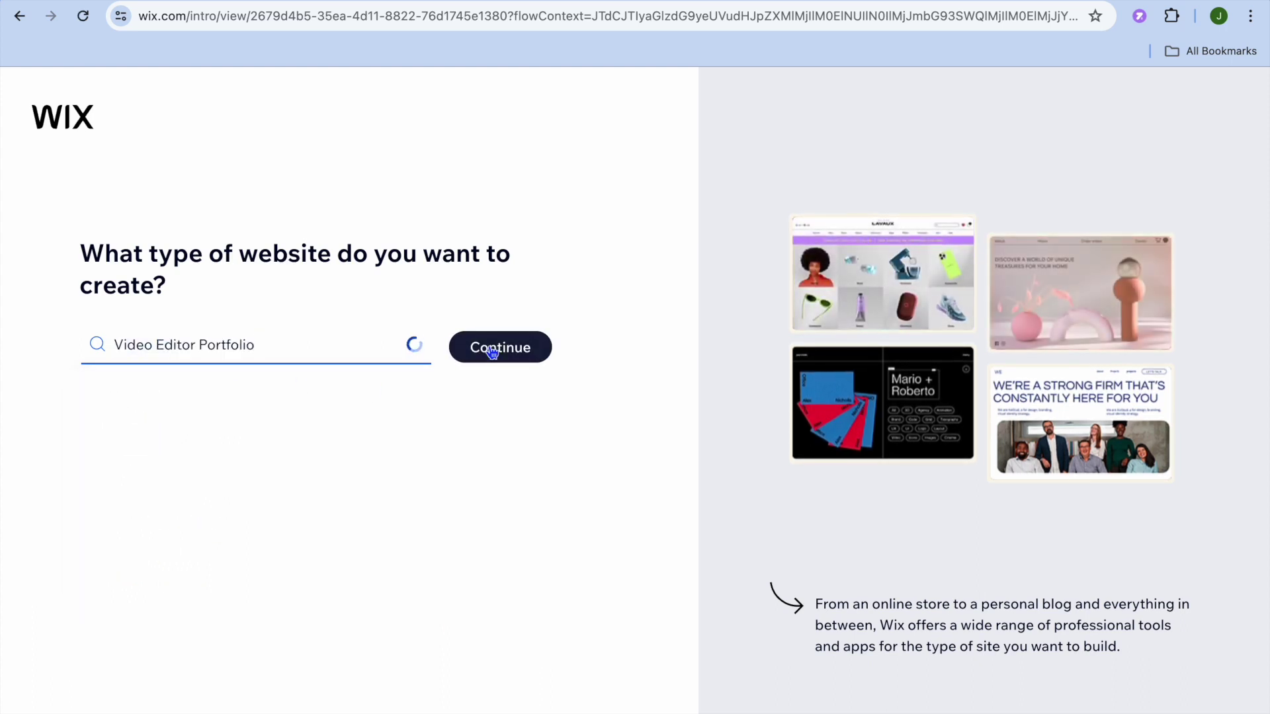
click(497, 347)
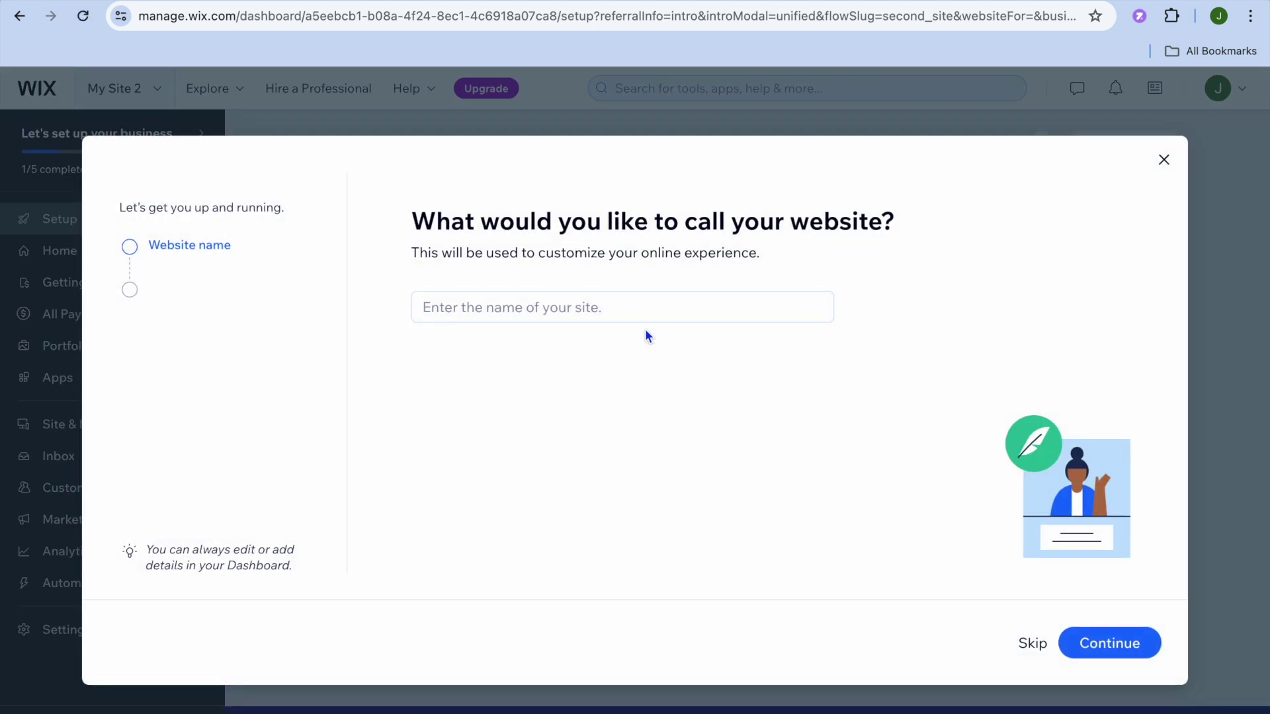
Enter 'test editor' as the website name and continue.
click(573, 309)
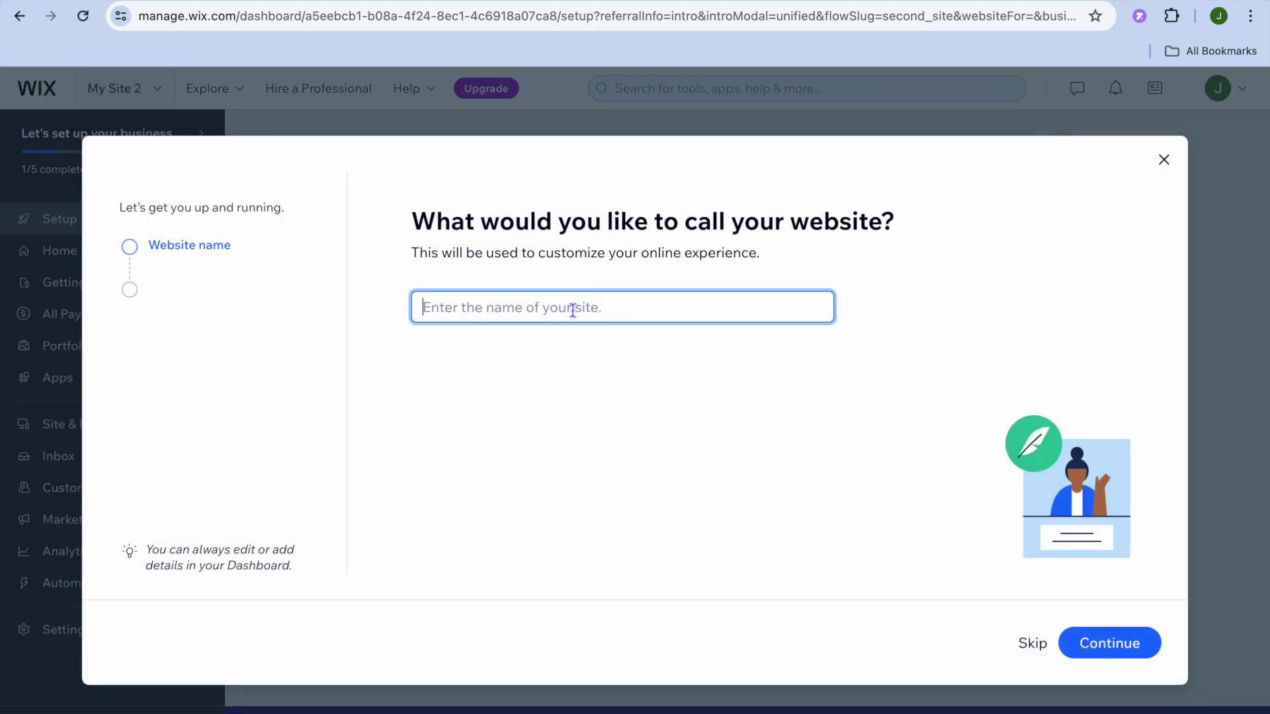
text(te)
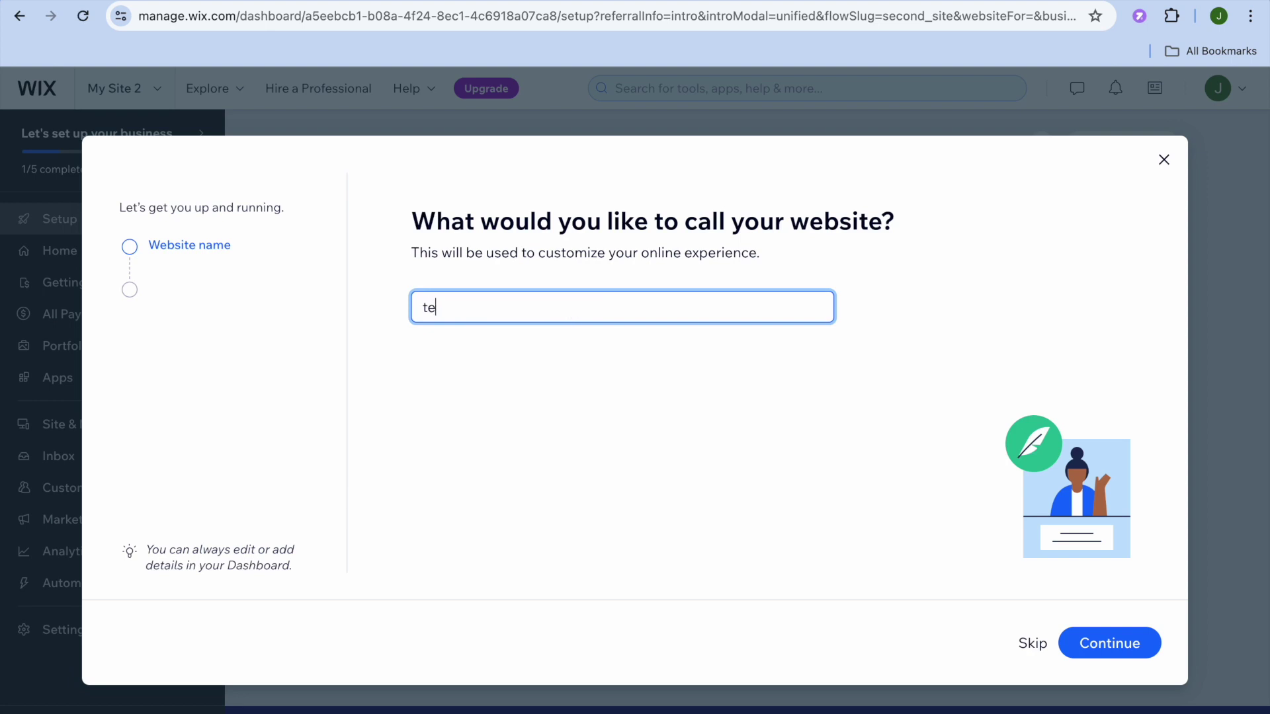
text(st editor)
click(1109, 645)
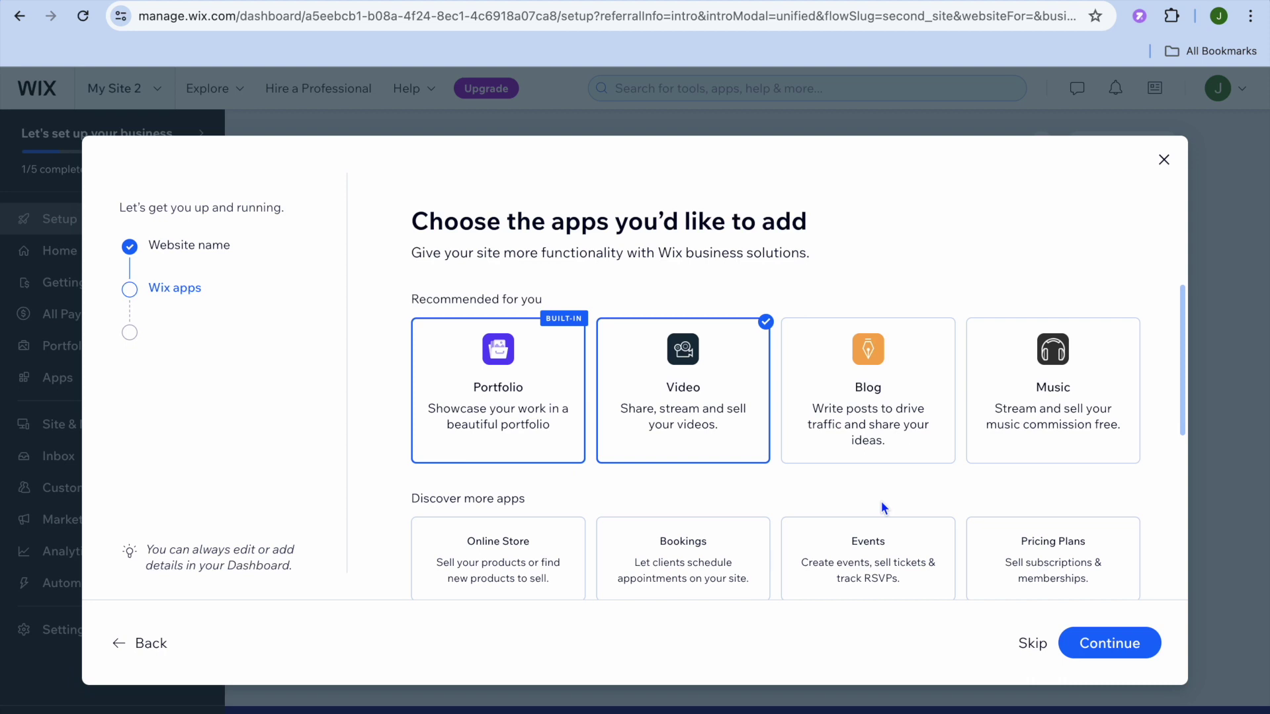
Tick the Blog app card, look through the remaining apps, and confirm the app choices.
scroll(881, 501, down, 1)
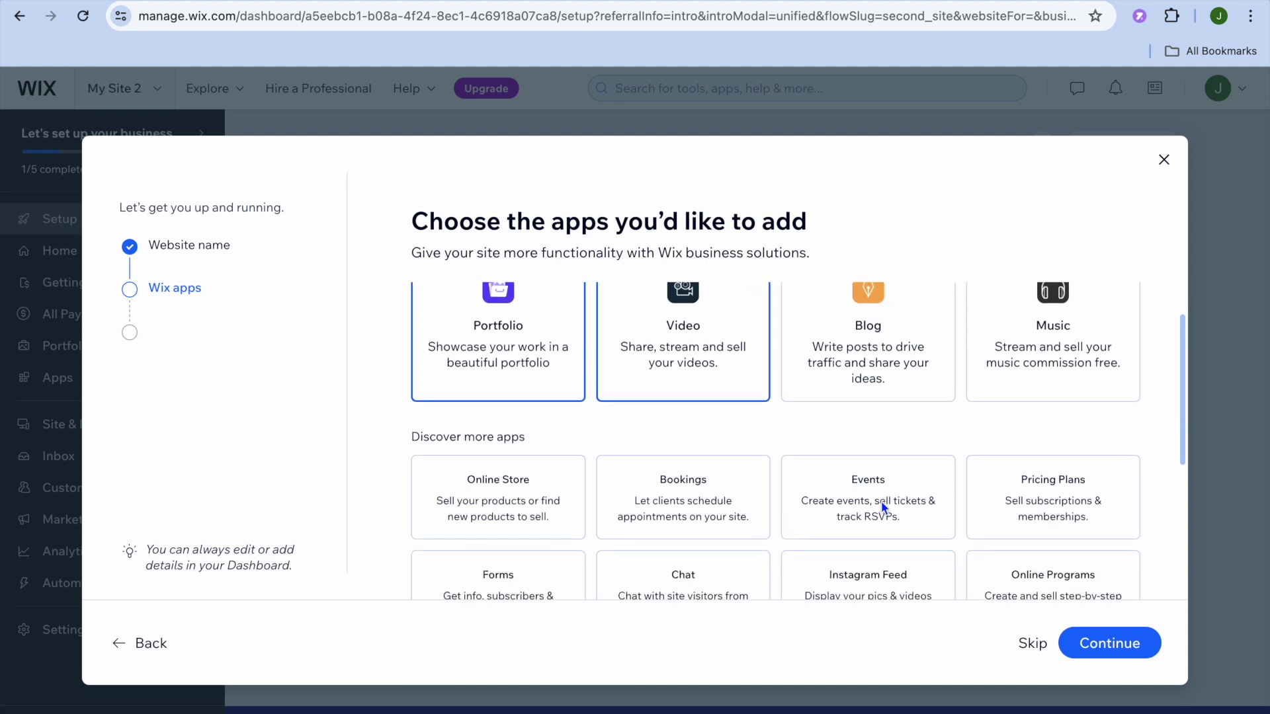
scroll(882, 507, up, 1)
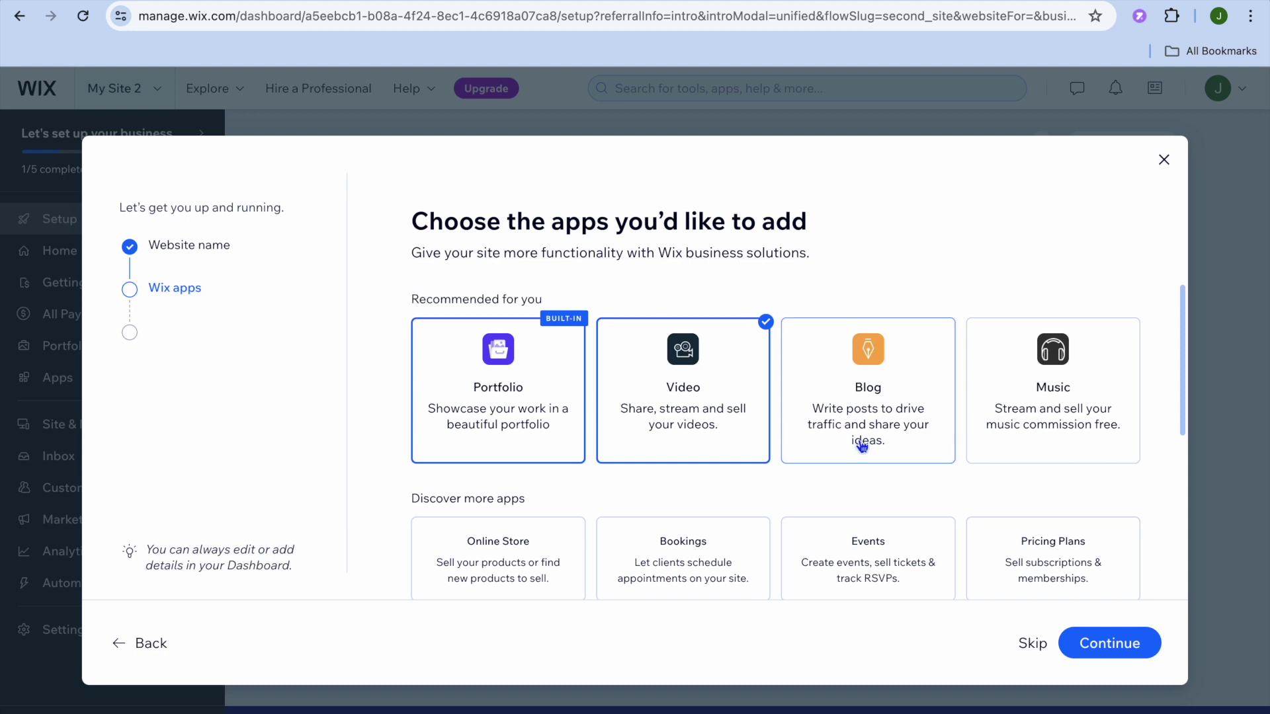
click(869, 381)
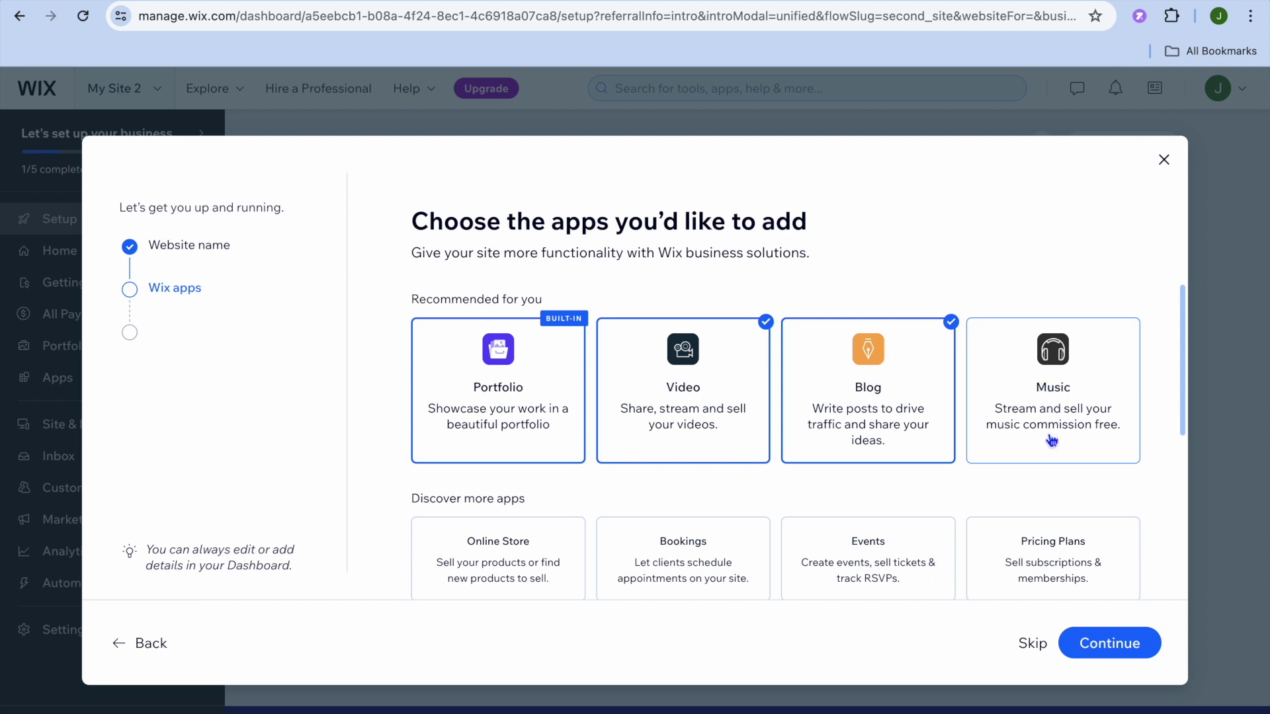
scroll(955, 465, down, 3)
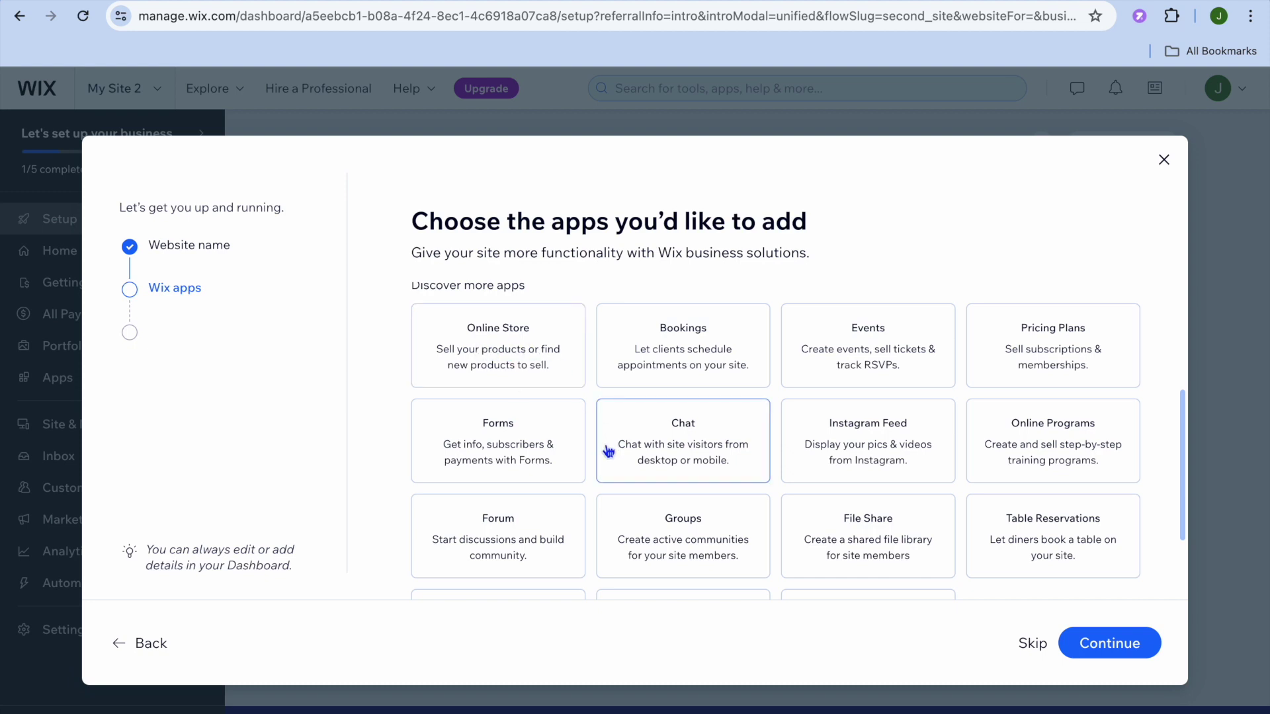
scroll(608, 451, down, 1)
scroll(608, 451, down, 1)
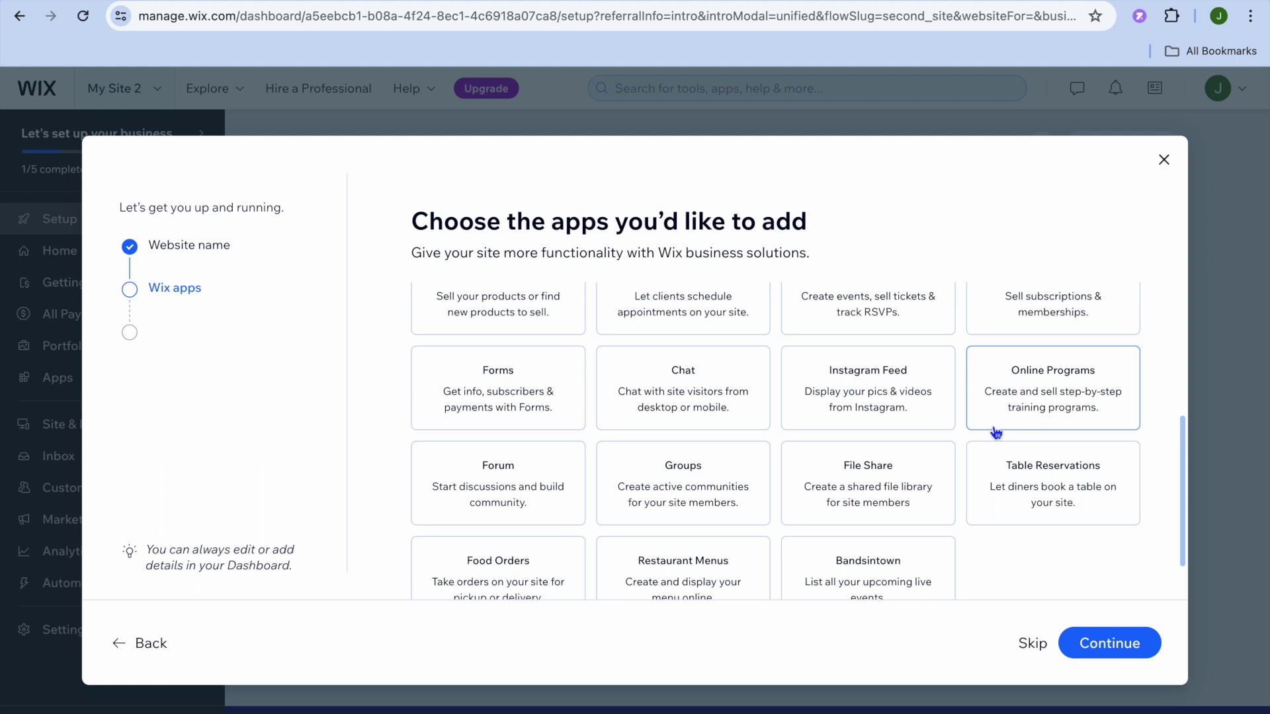
scroll(996, 434, down, 1)
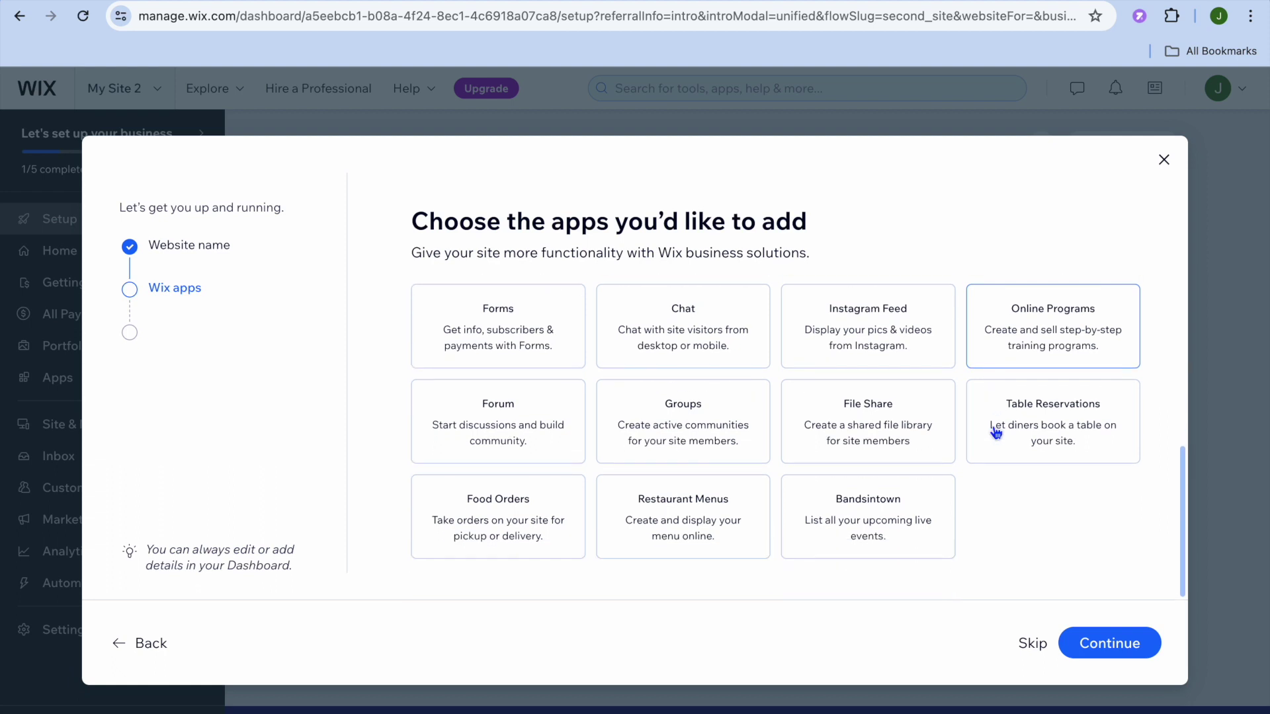
click(1107, 654)
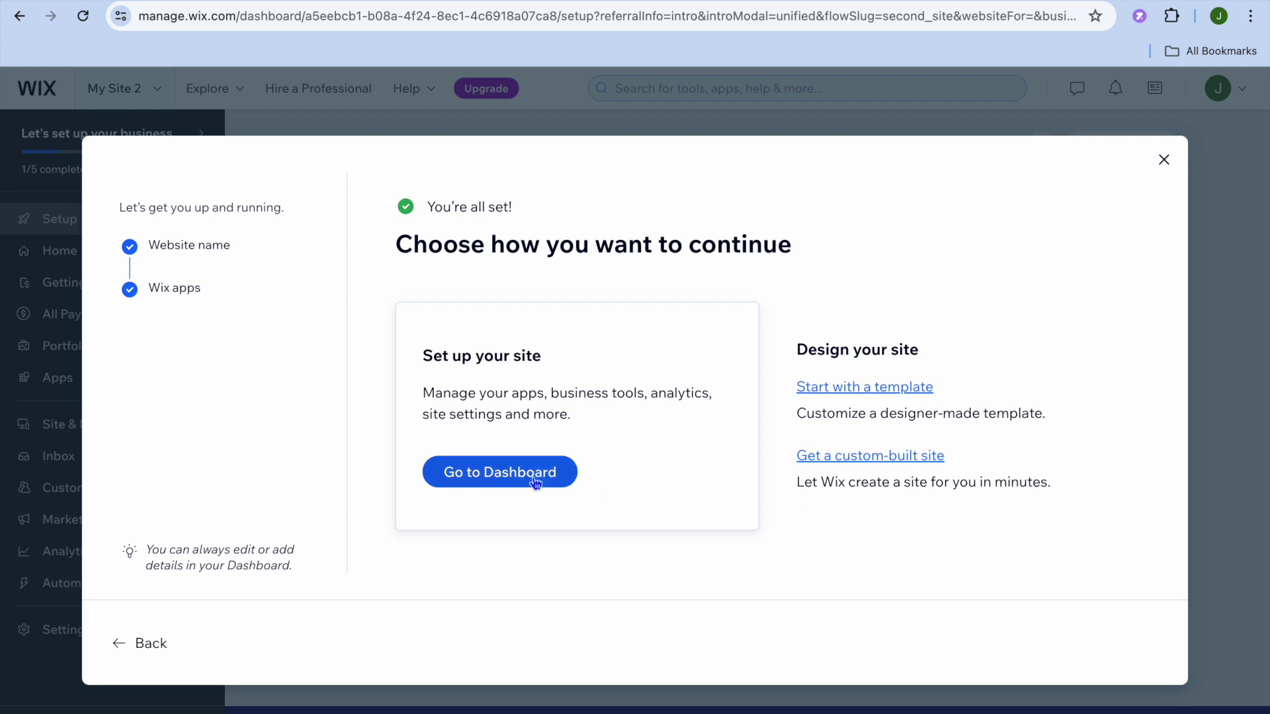
Go to the new site's dashboard and open the Portfolio projects page.
click(505, 482)
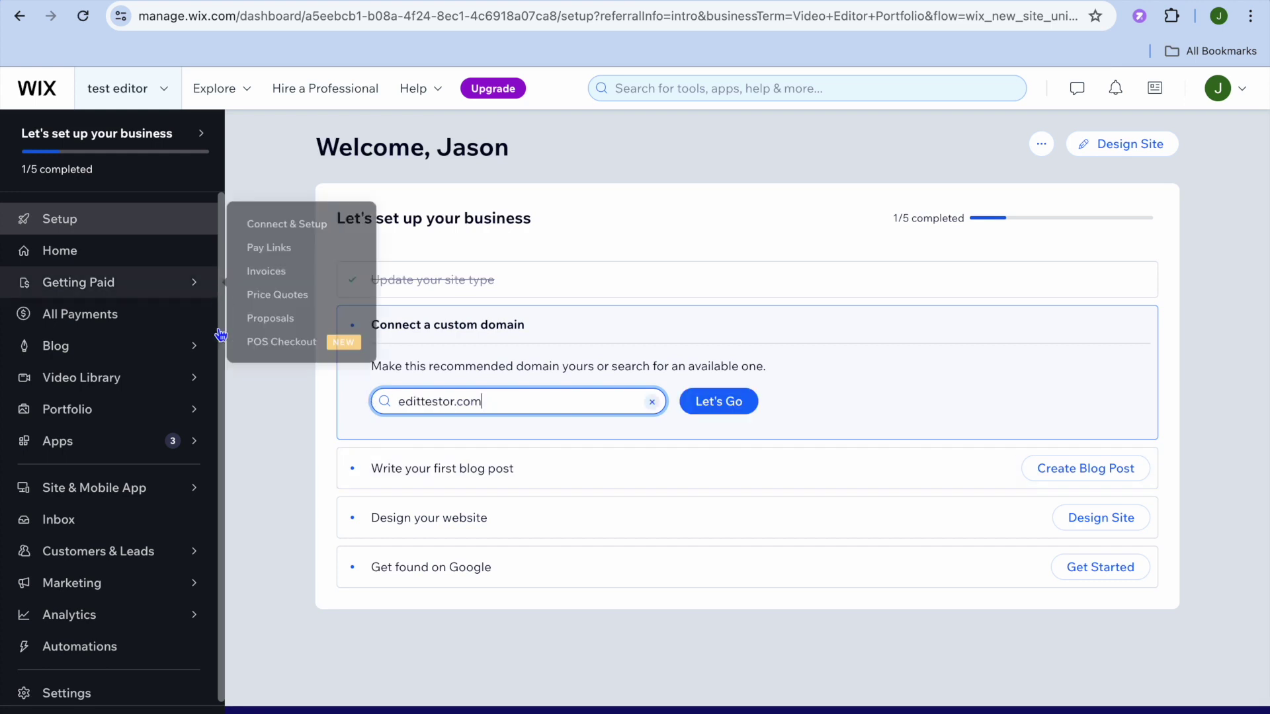
mouse_move(200, 603)
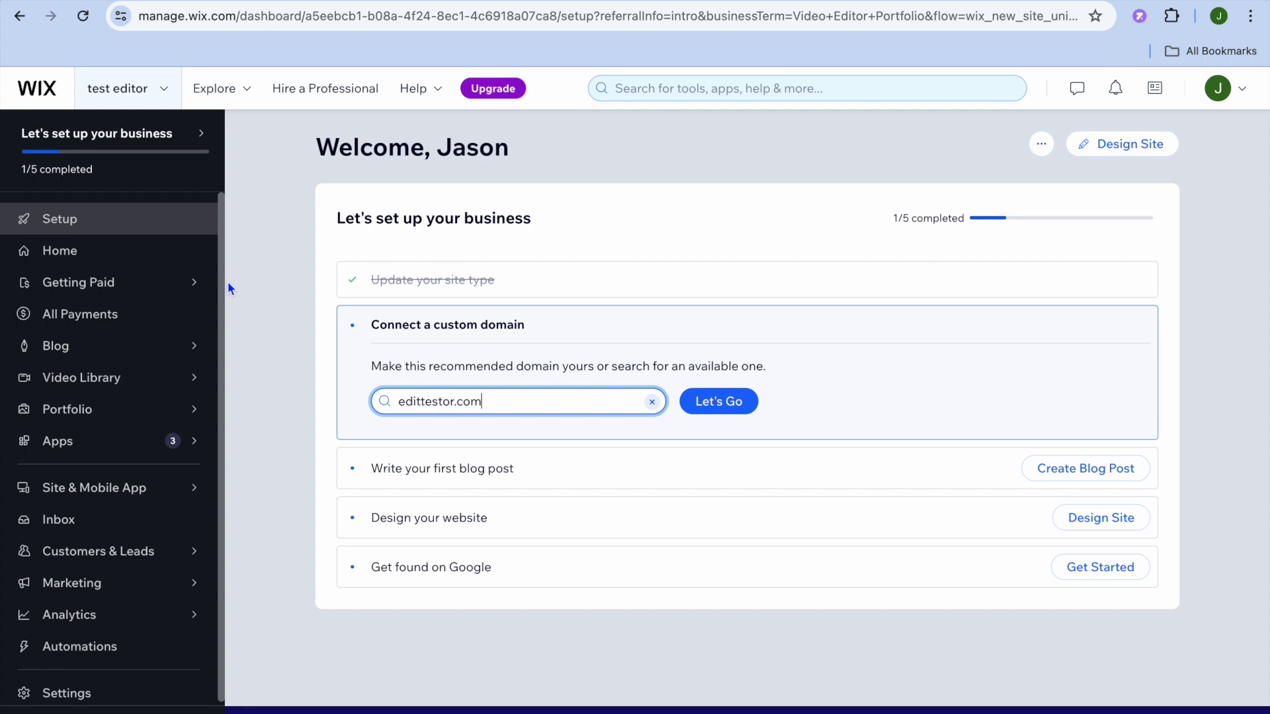
mouse_move(162, 416)
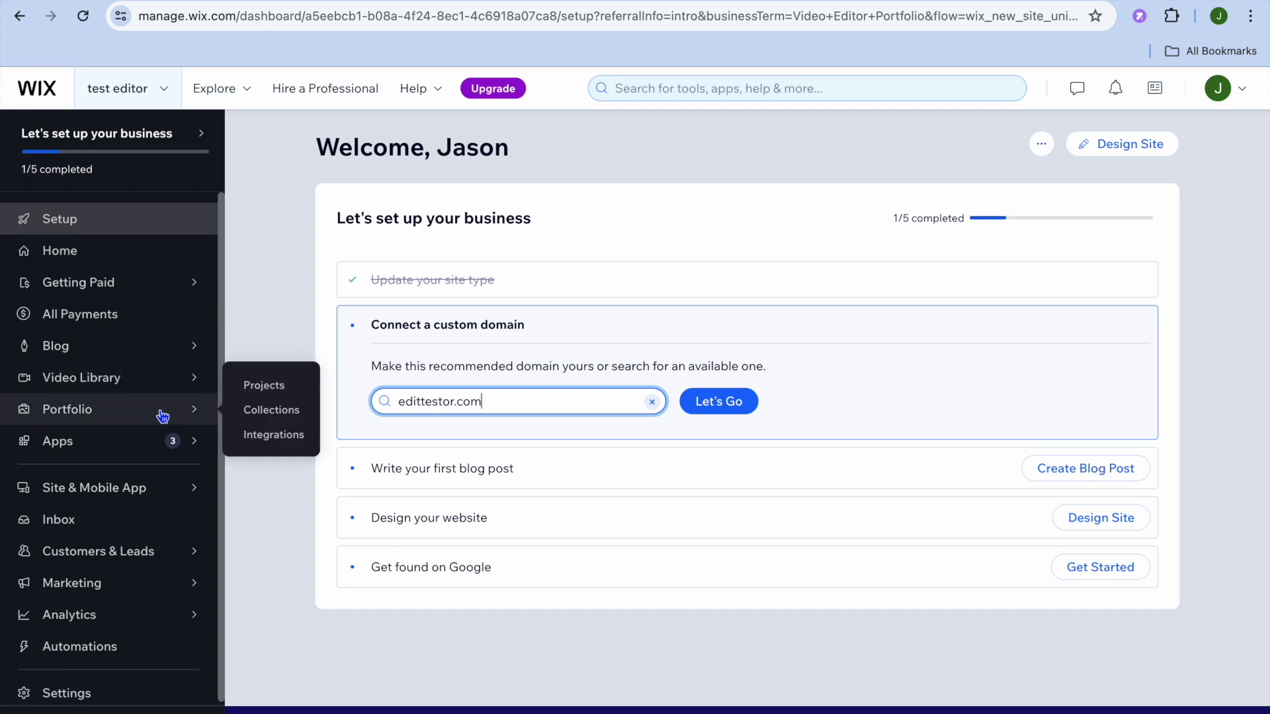
click(151, 416)
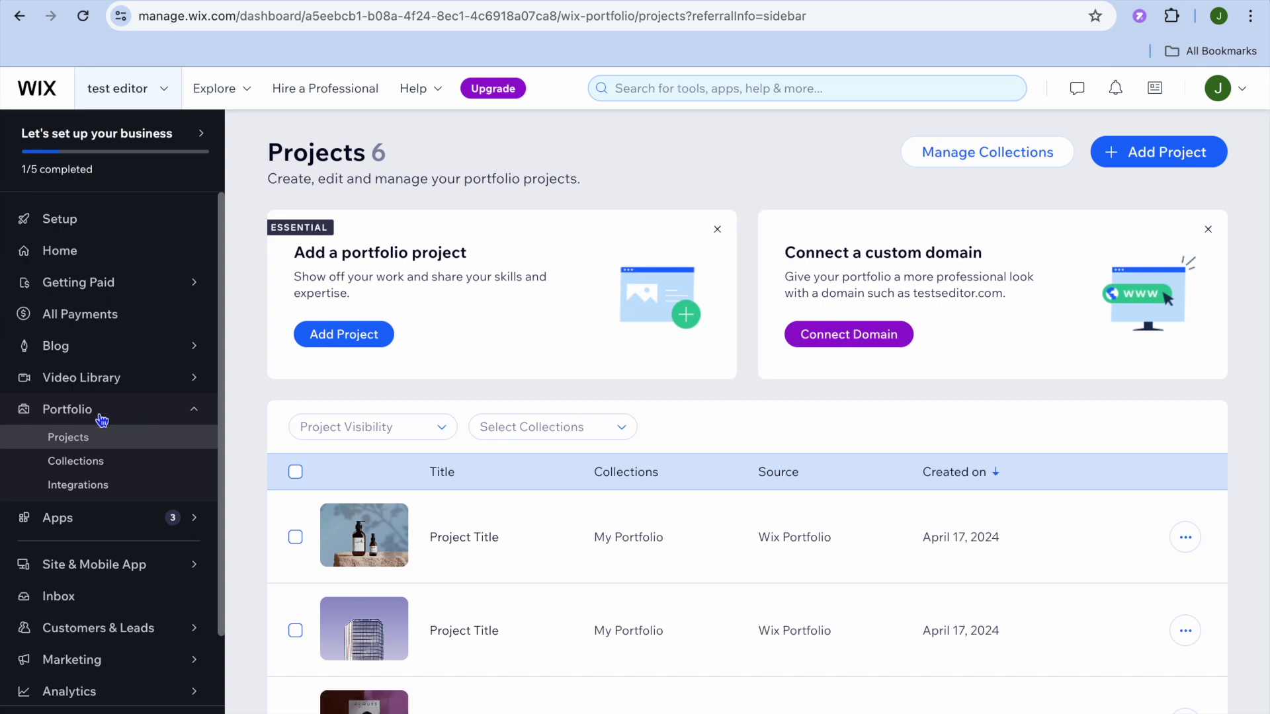
Look over the six sample projects and start adding a new project.
scroll(433, 546, down, 5)
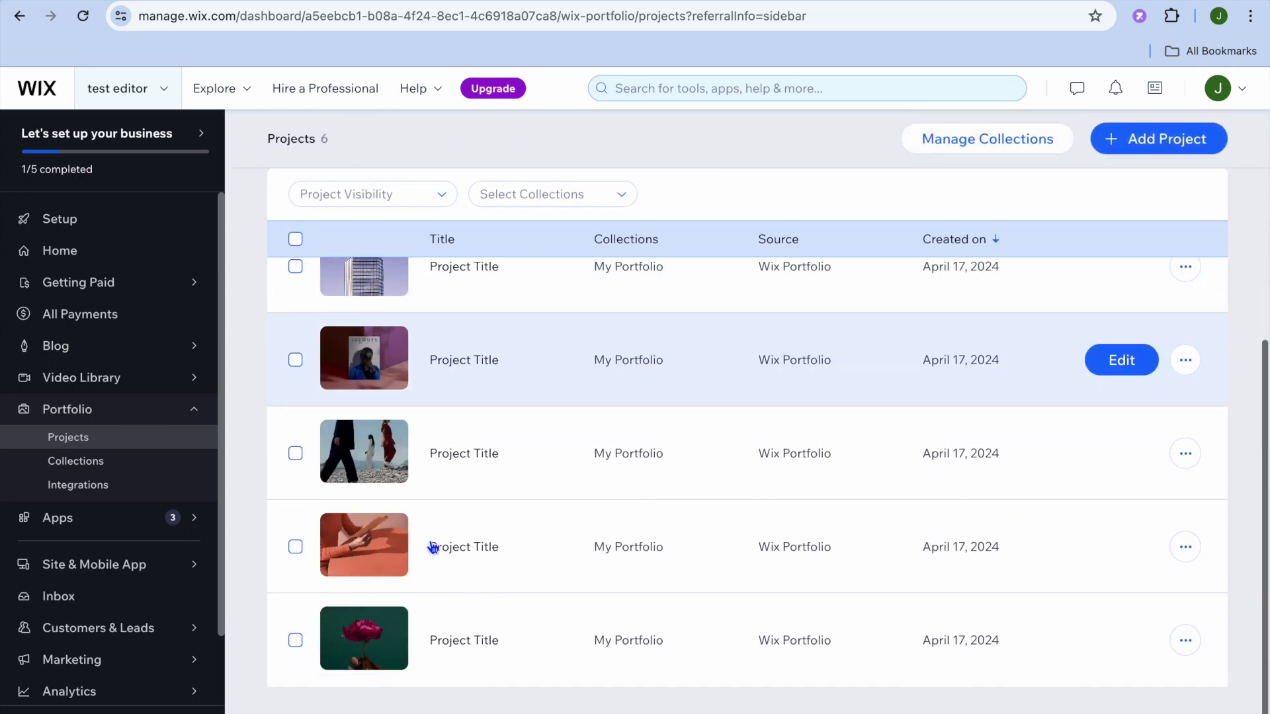
scroll(432, 546, up, 5)
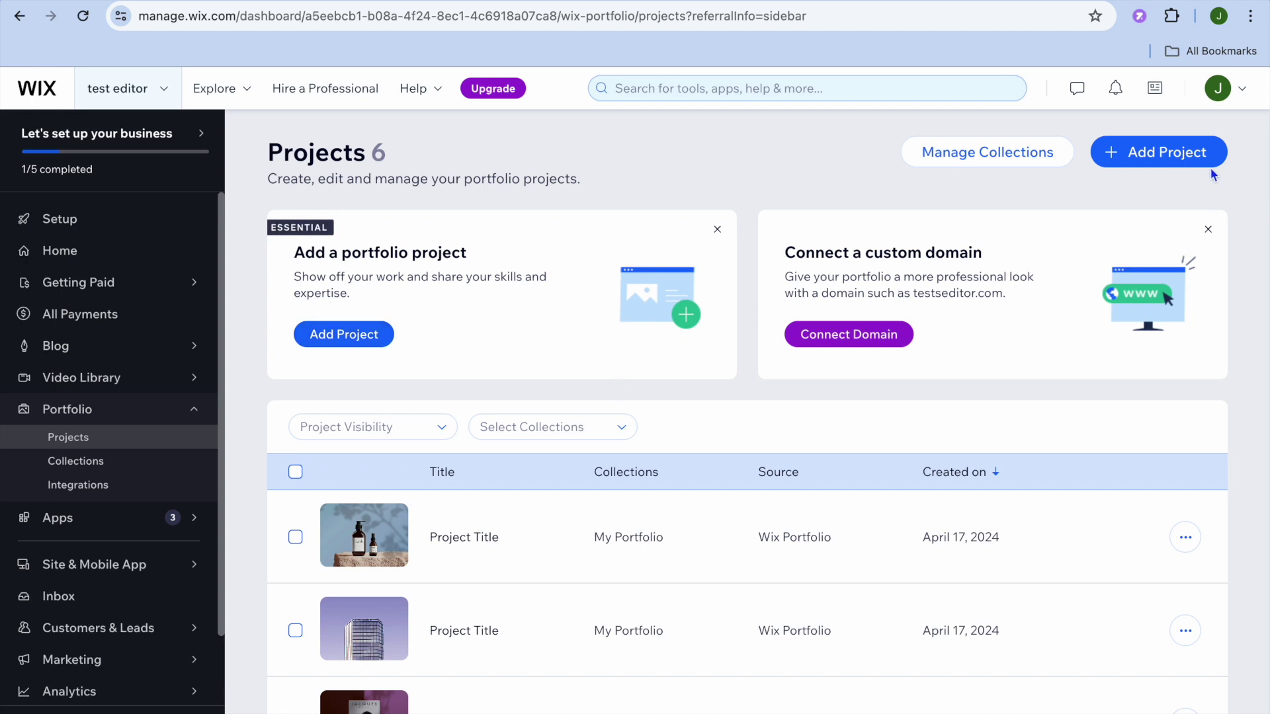
click(1178, 154)
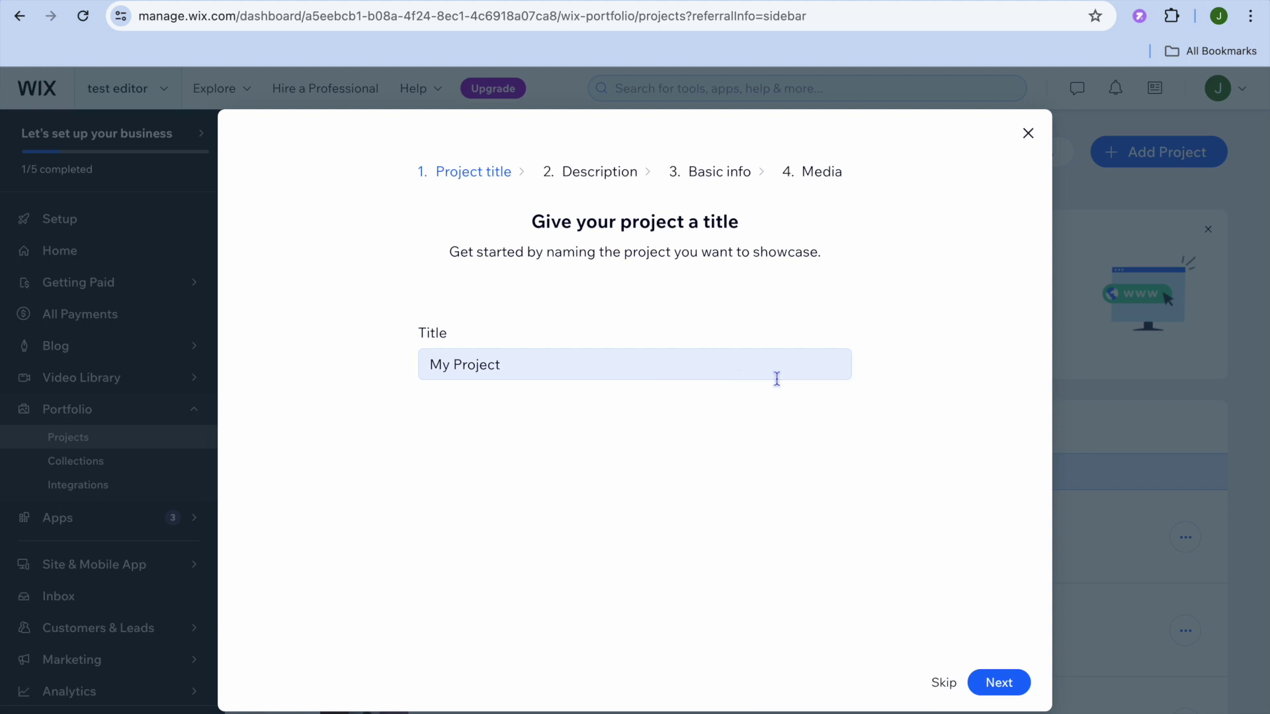
Keep the default title 'My Project' and skip the description to reach Basic info.
click(998, 683)
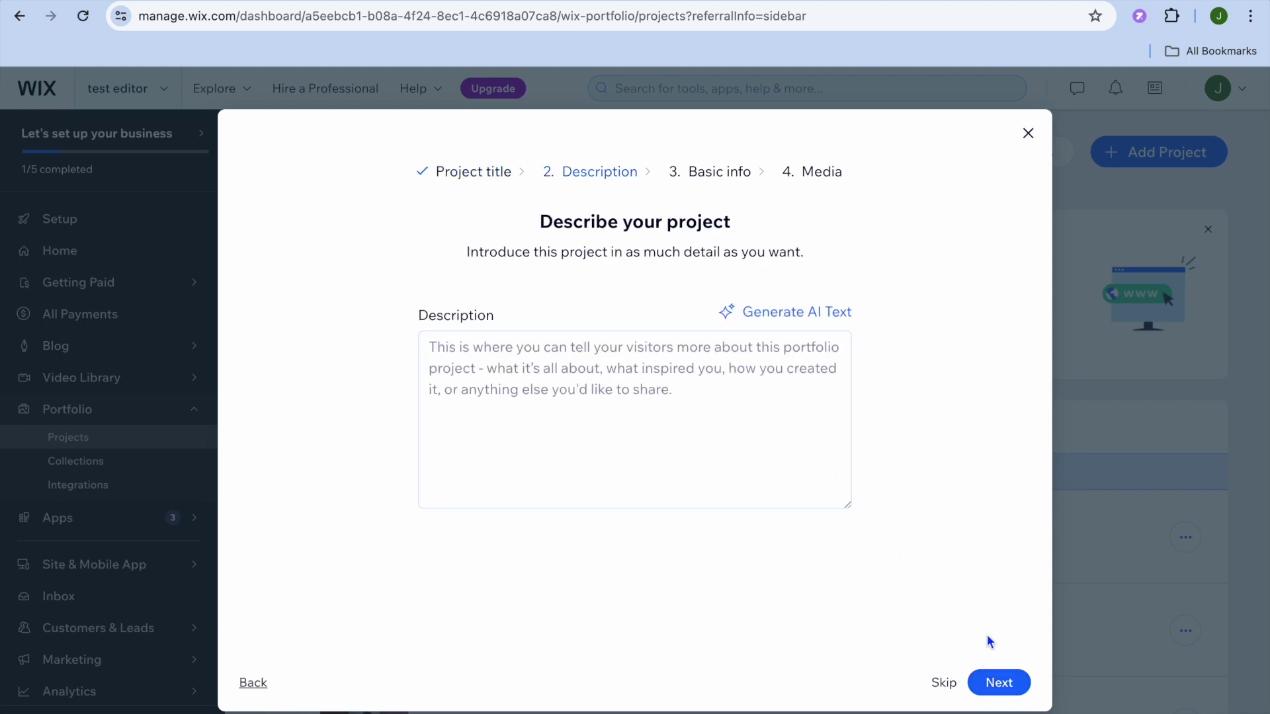
click(1003, 689)
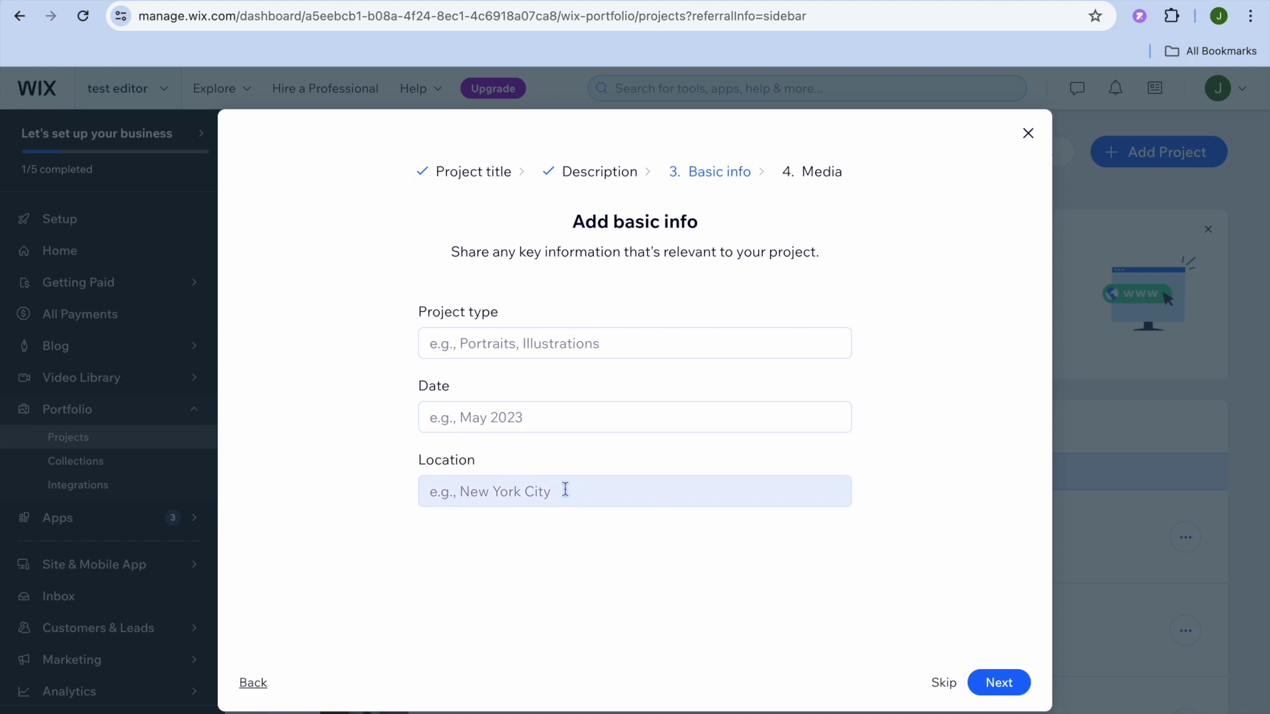
click(586, 332)
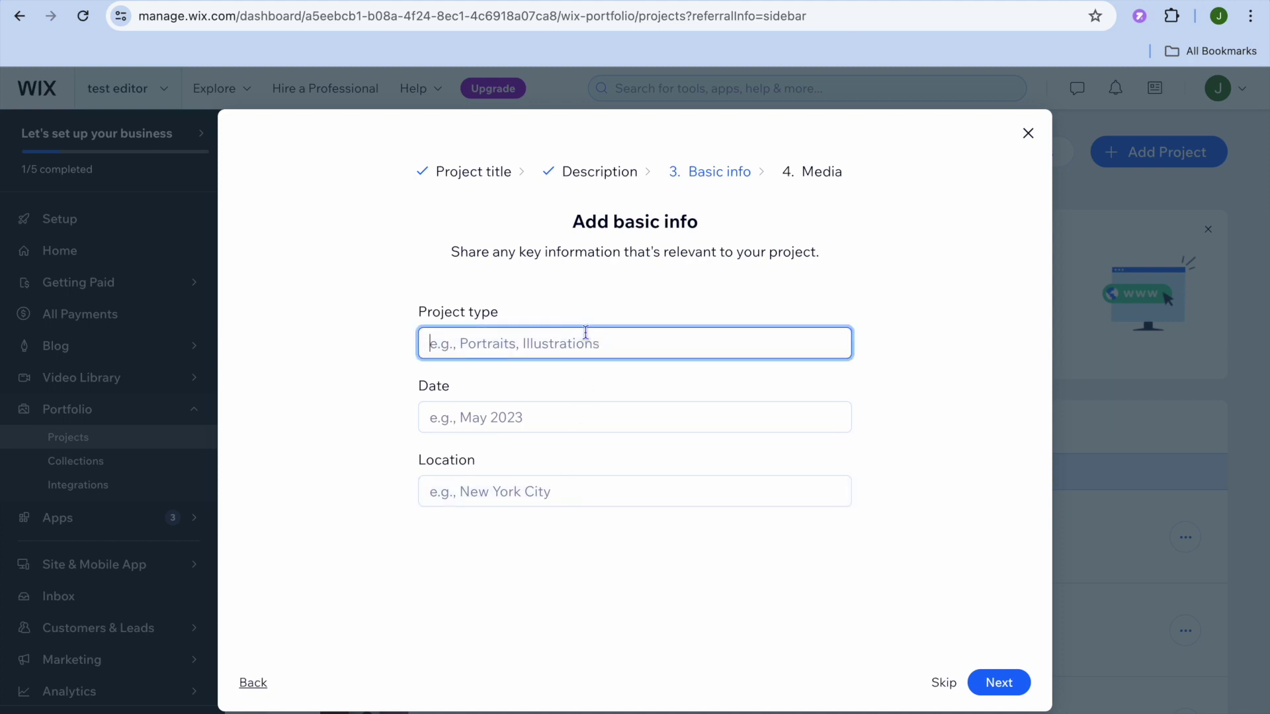
Fill in project type 'portraits', date 'april 2024' and location 'new york'.
text(portra)
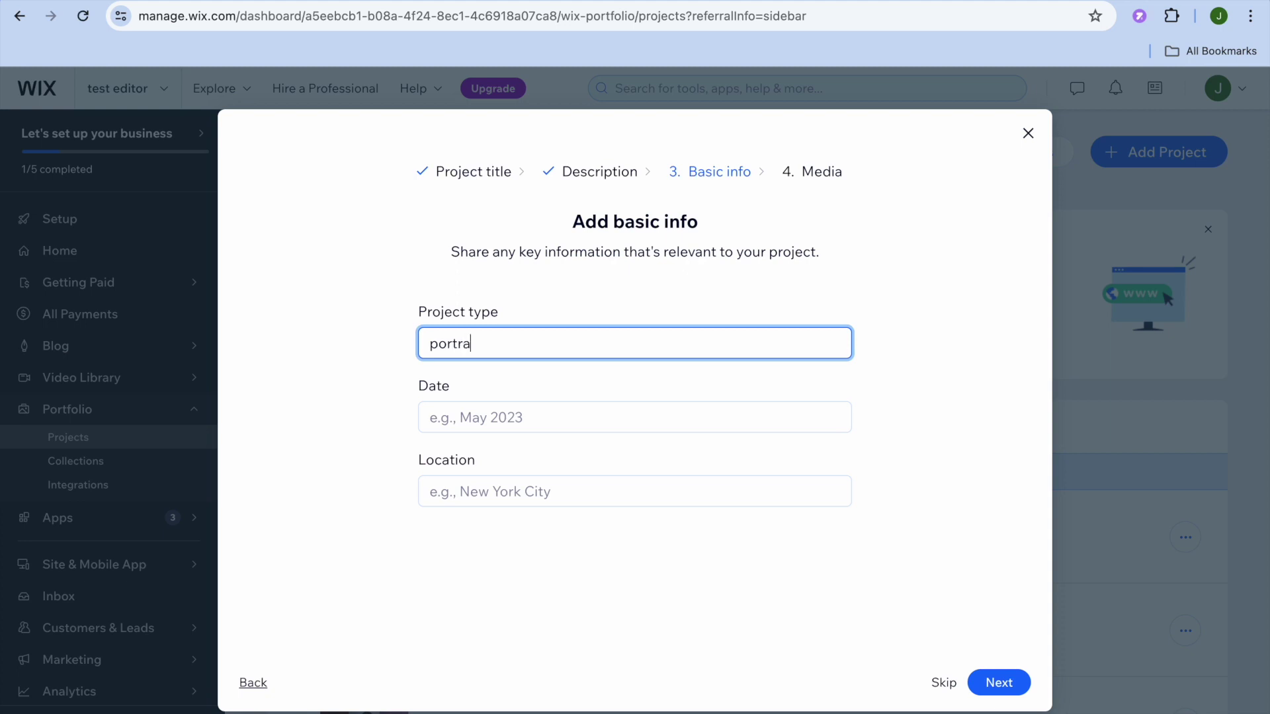
text(its)
click(584, 416)
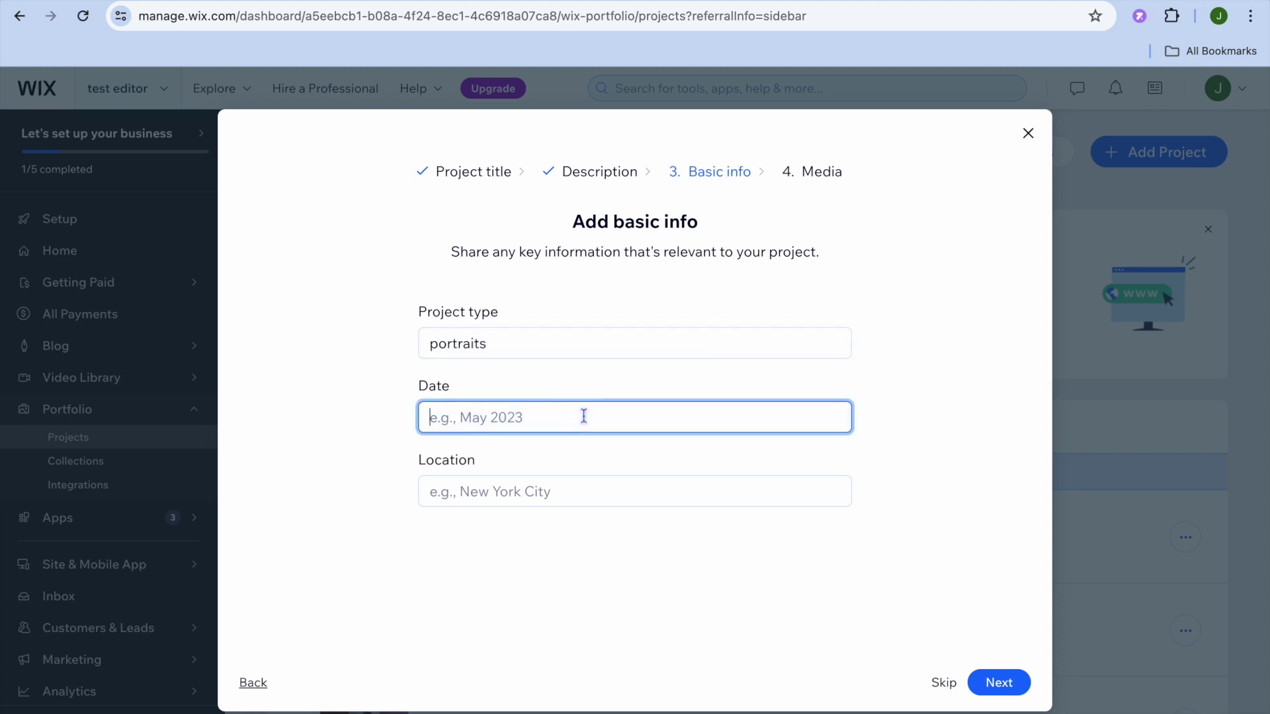
text(april 2024)
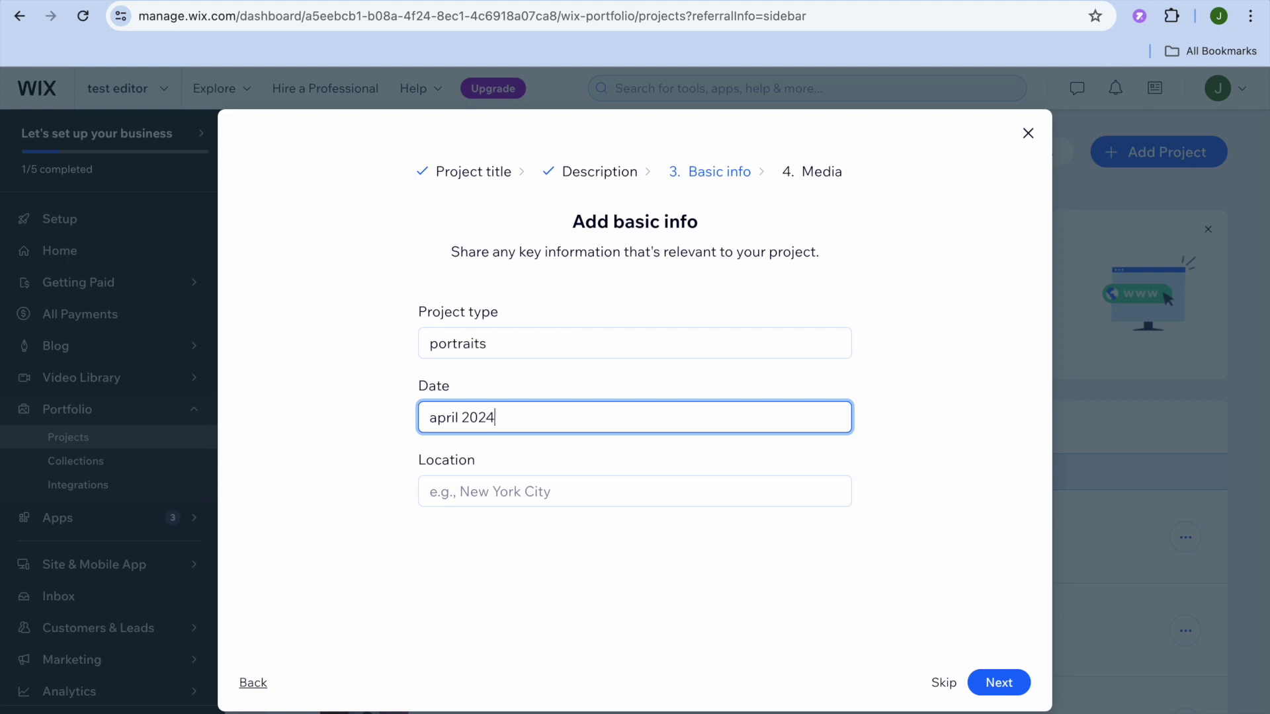
click(593, 490)
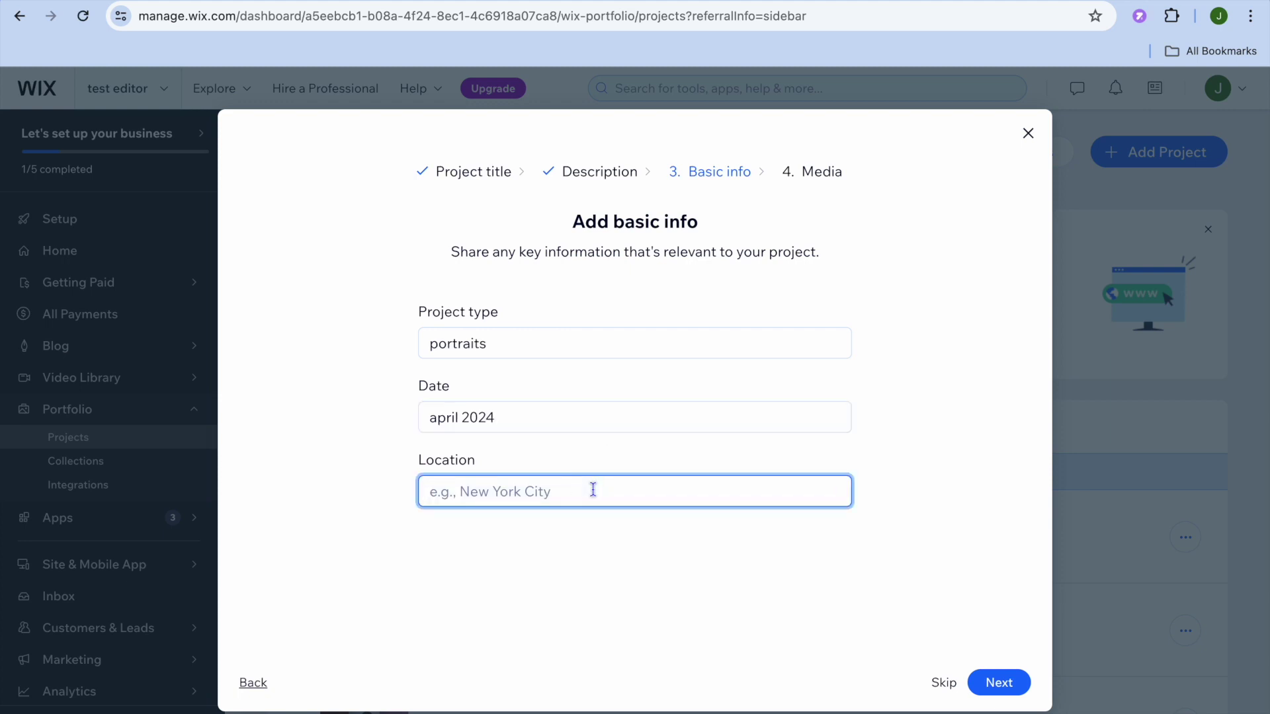
text(new york)
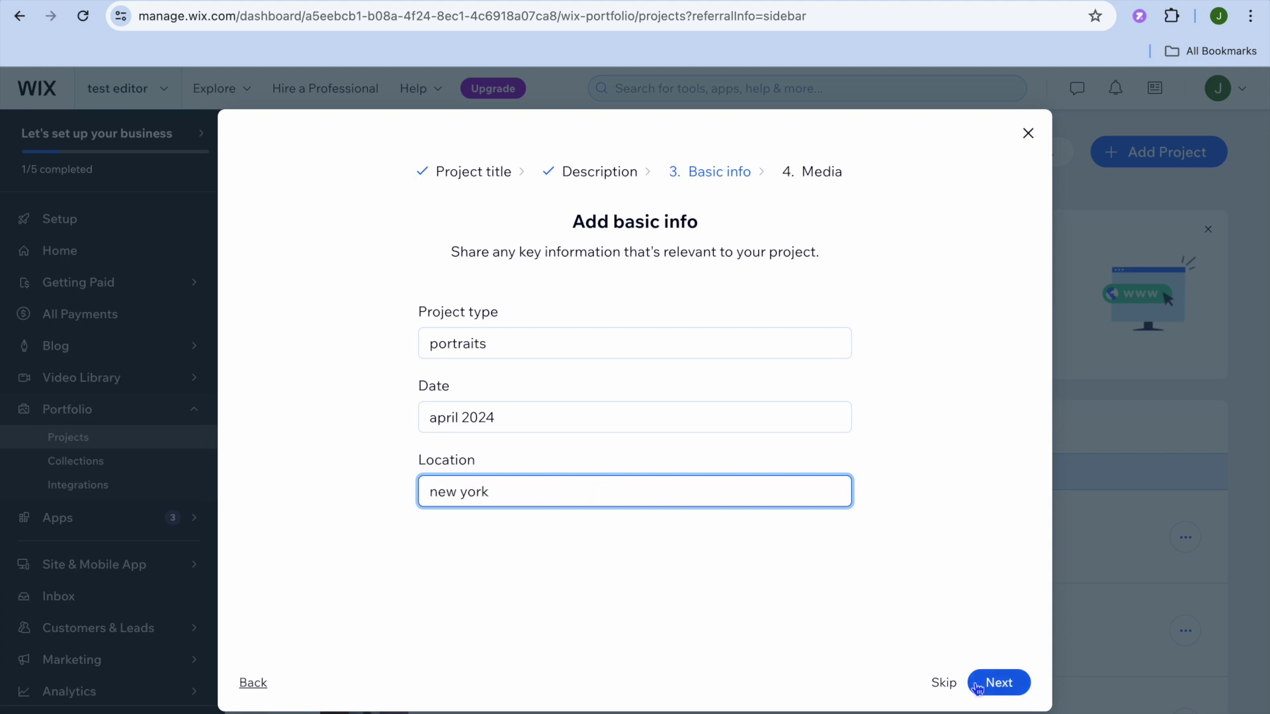
click(996, 684)
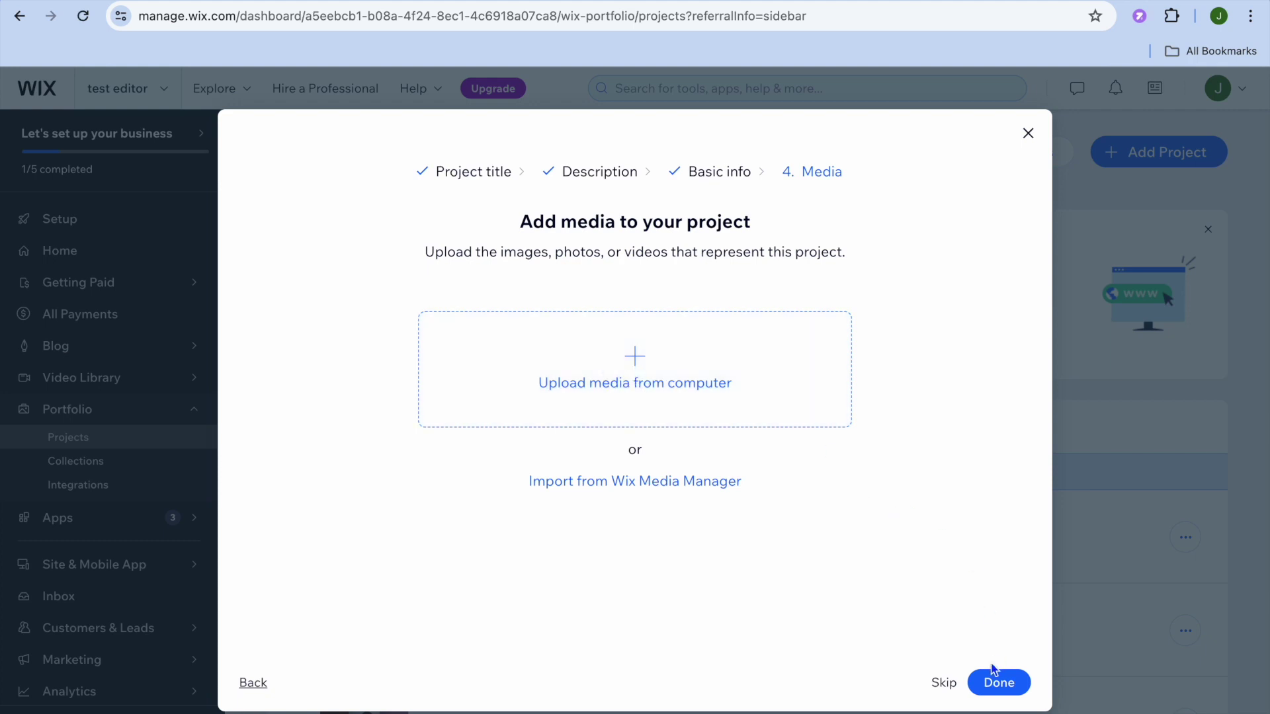
Finish the project with no media and close the success message.
click(999, 684)
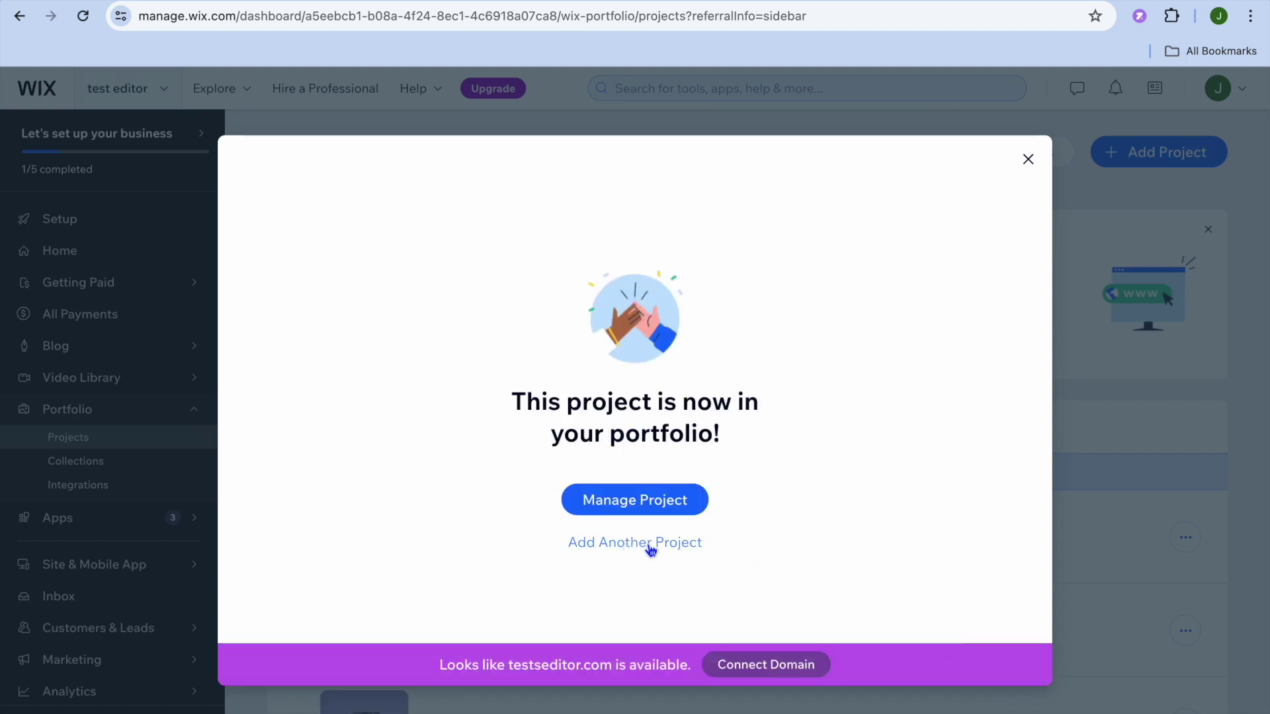
click(1027, 161)
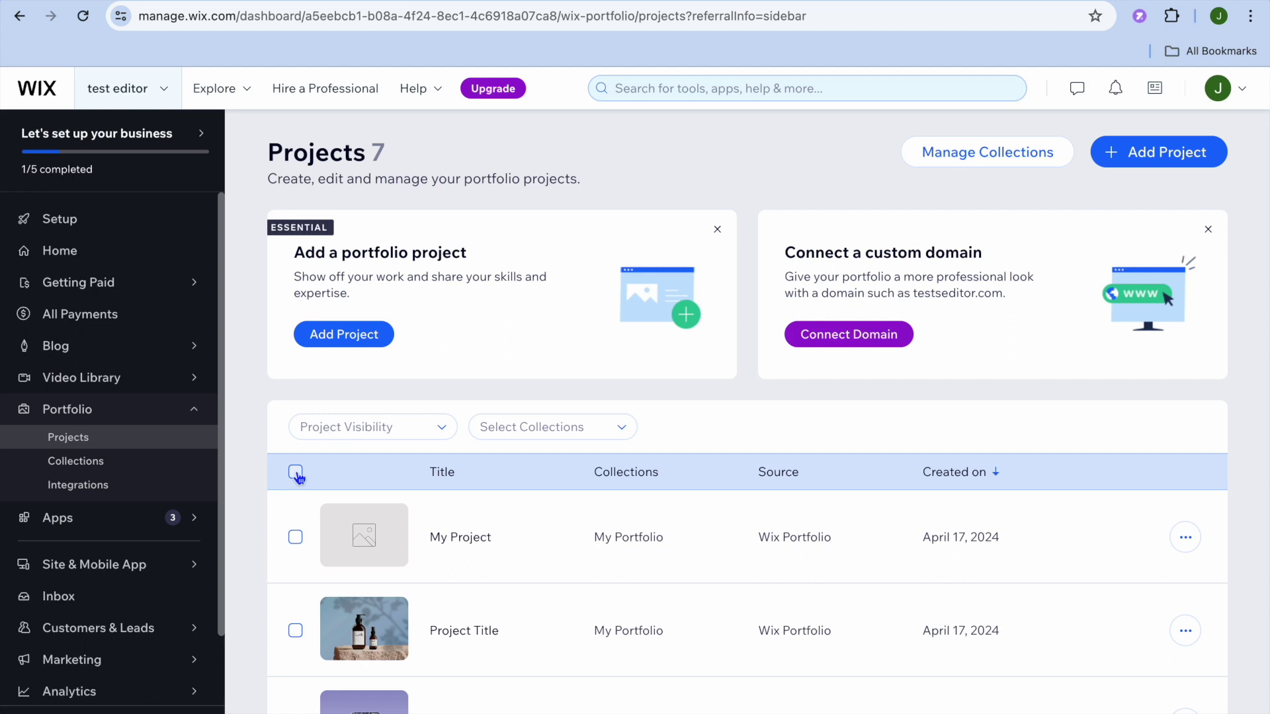
Select all projects except My Project, then view the portfolio Collections page.
click(296, 473)
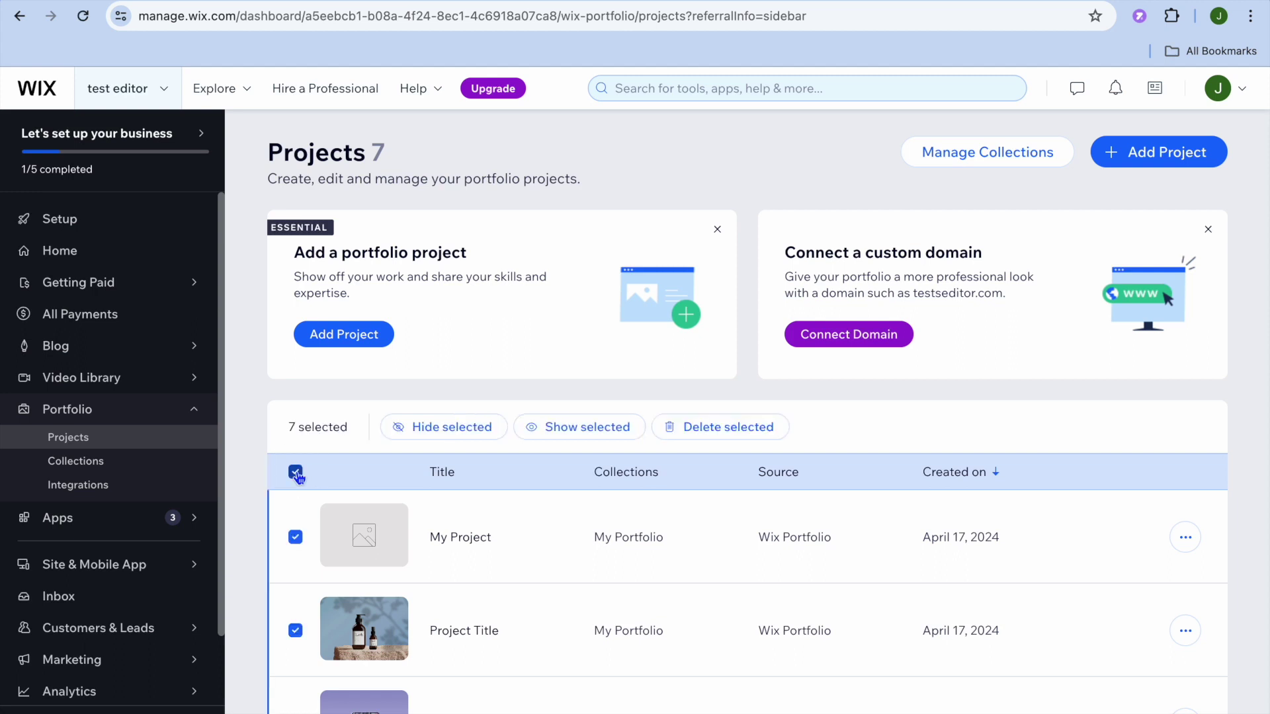
click(296, 539)
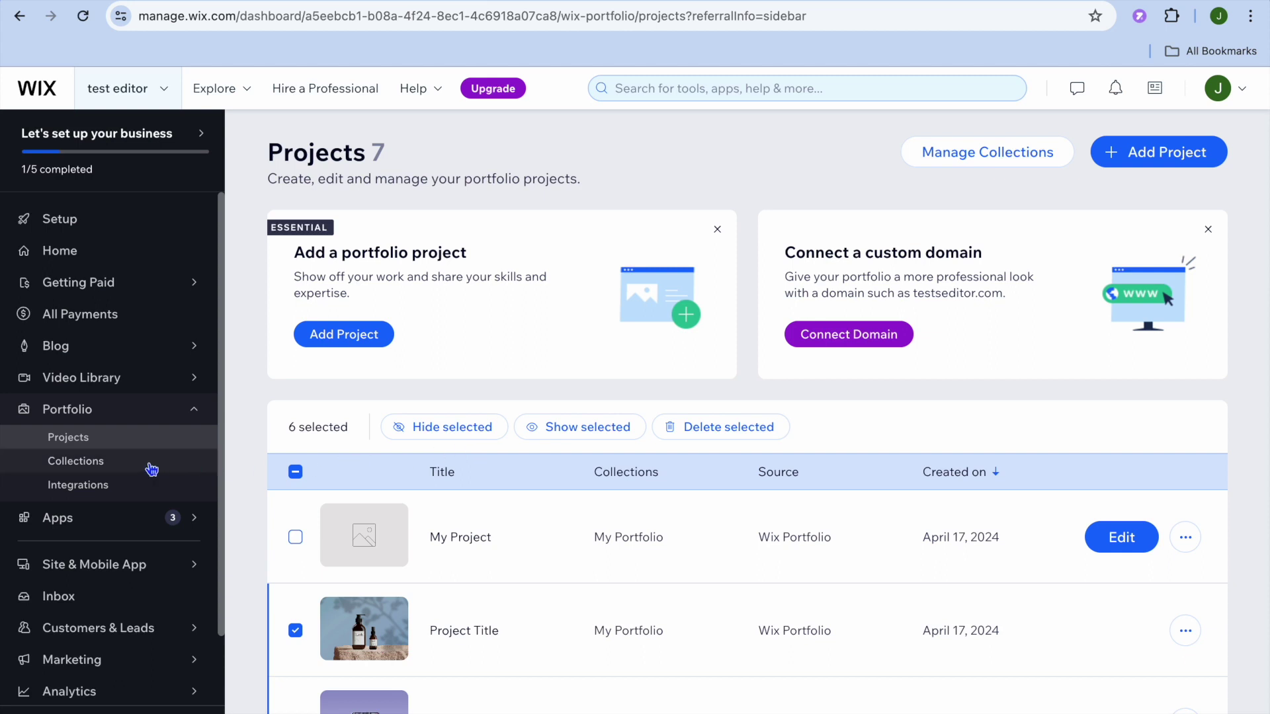
click(103, 468)
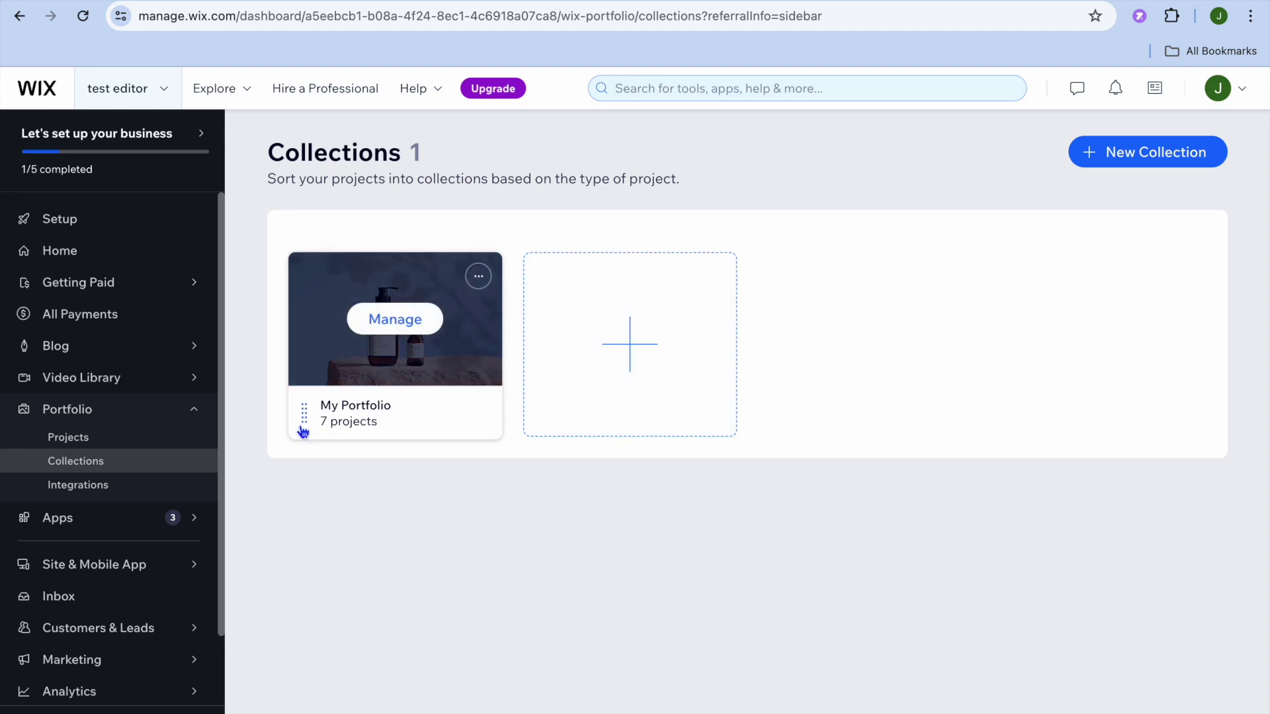
Open the Video Library and view its options for adding videos.
mouse_move(142, 385)
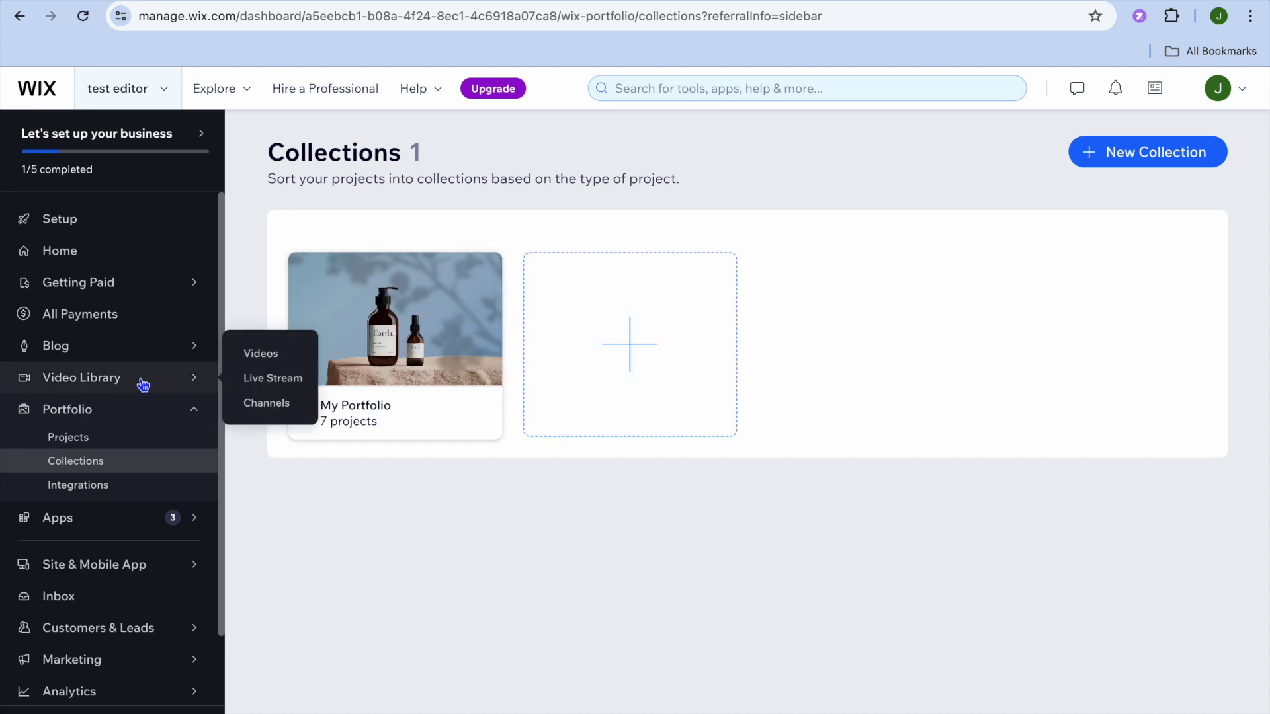
click(142, 385)
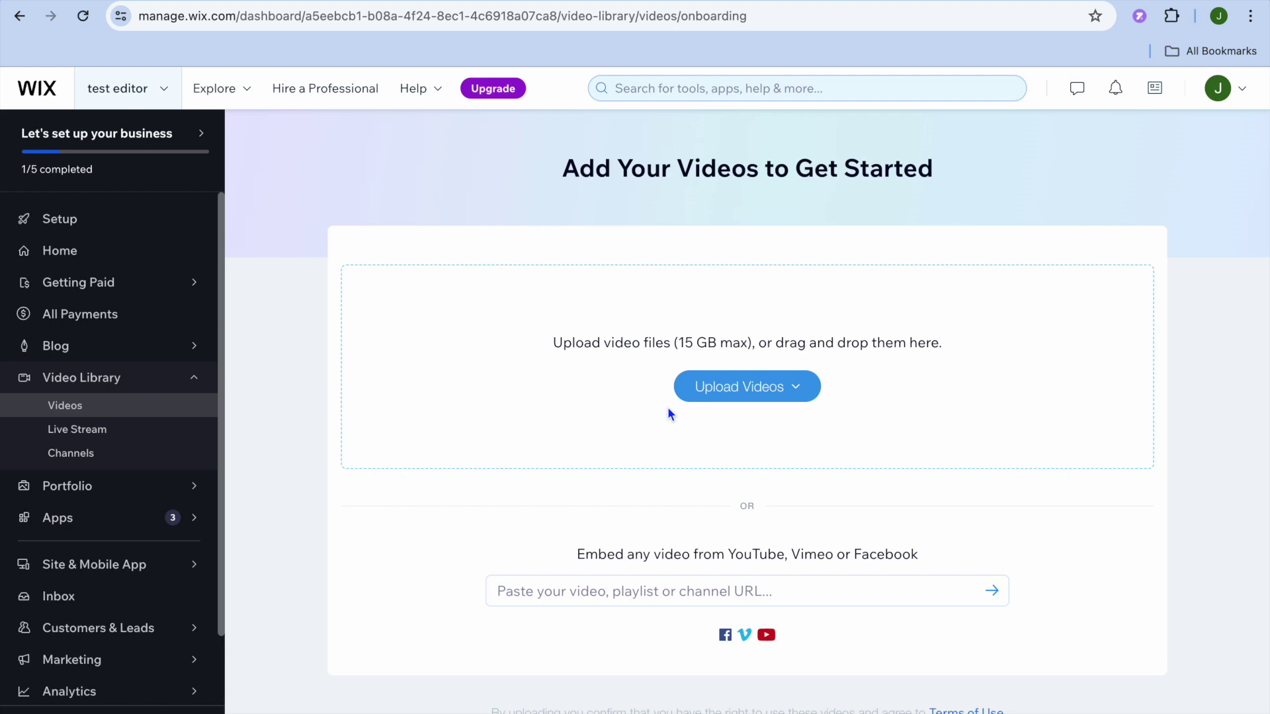
click(741, 389)
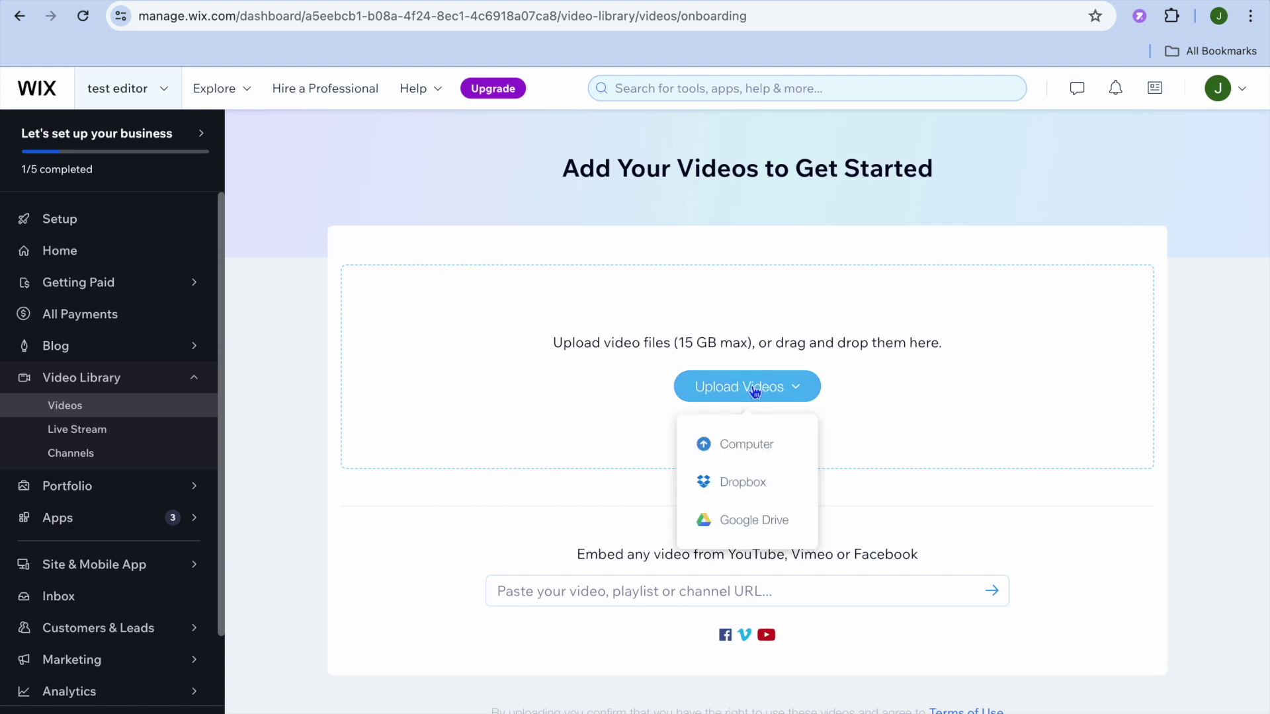
Close the video upload sources, view the Blog Overview, then go to the blog Posts list.
click(672, 433)
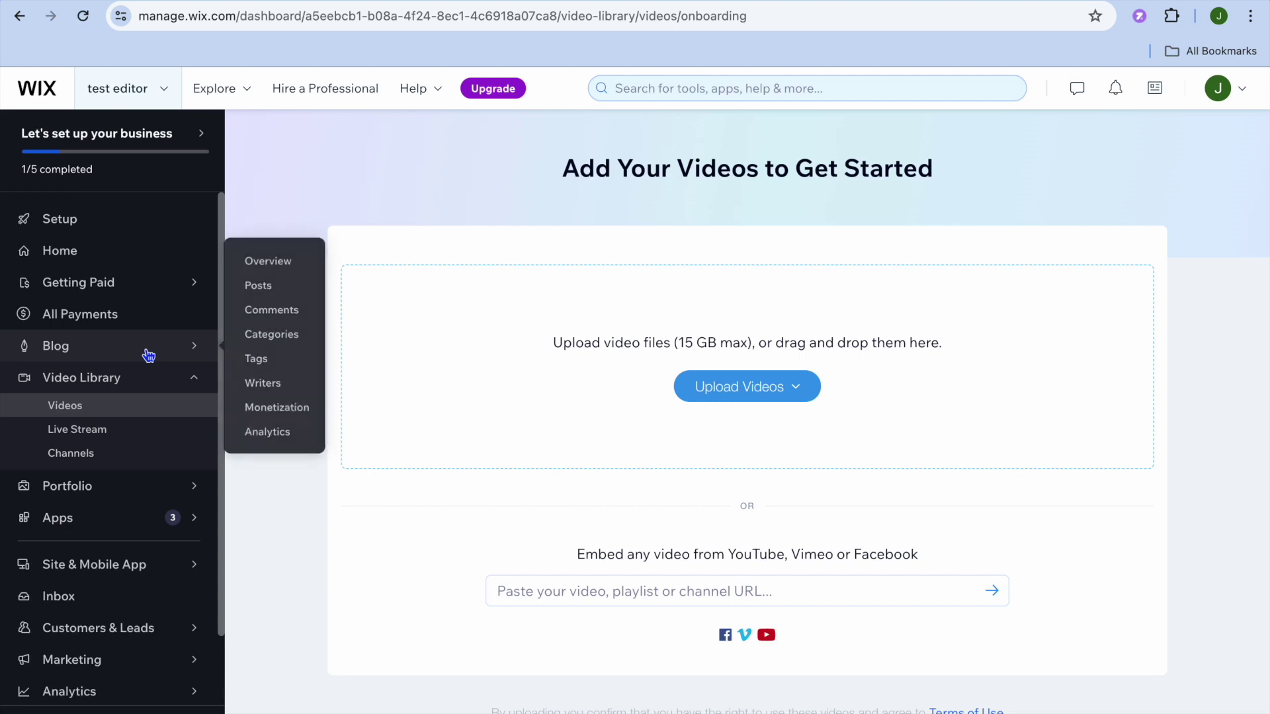
click(113, 357)
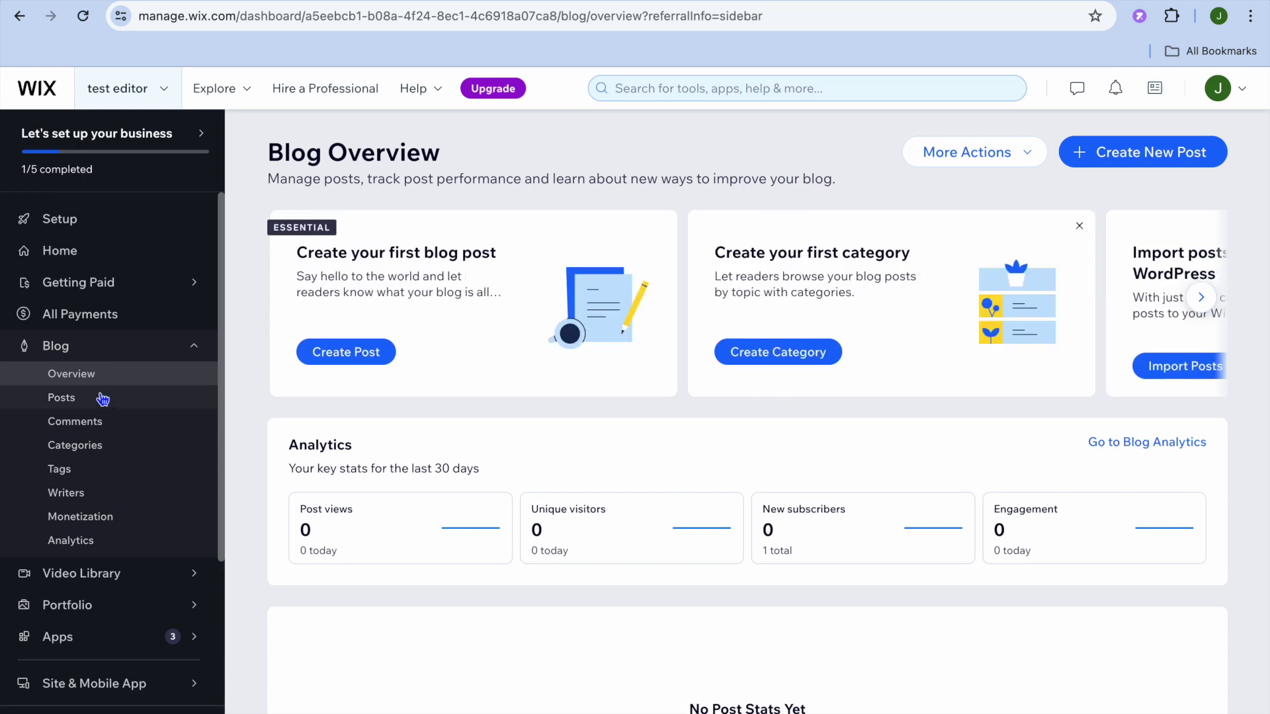
click(93, 401)
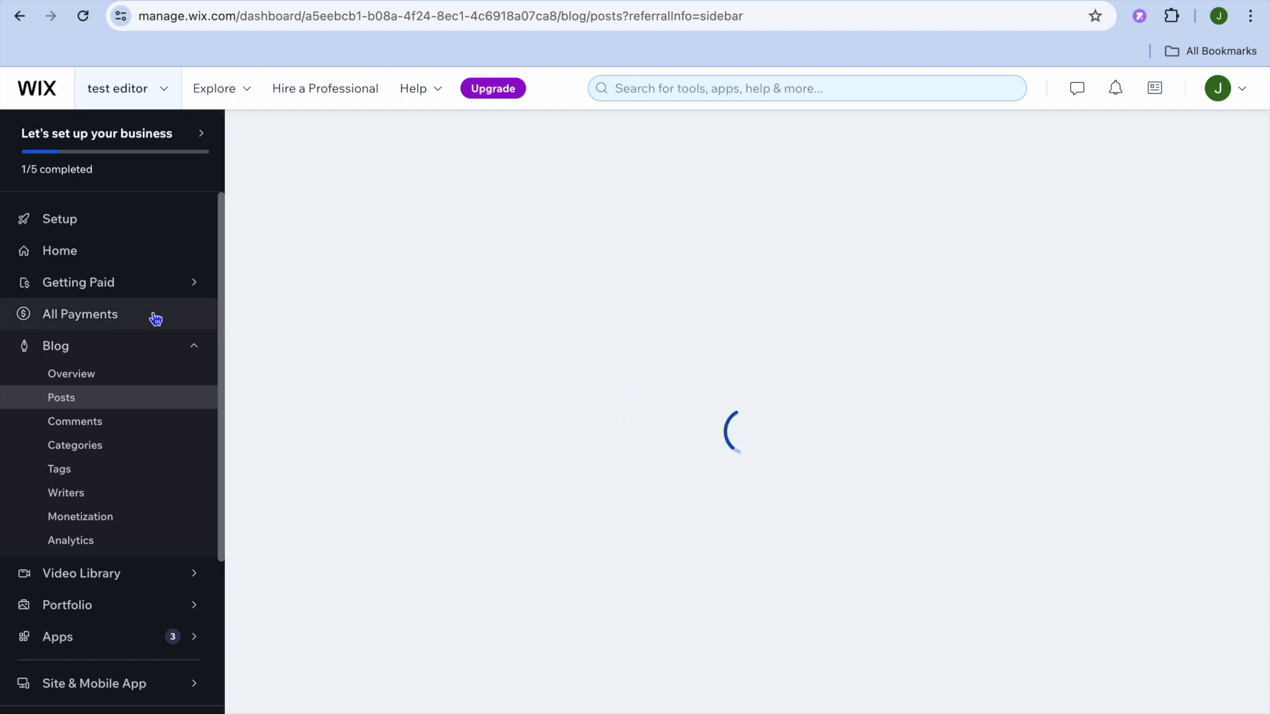
Go to Getting Paid in the sidebar to see the payment connection options.
click(98, 291)
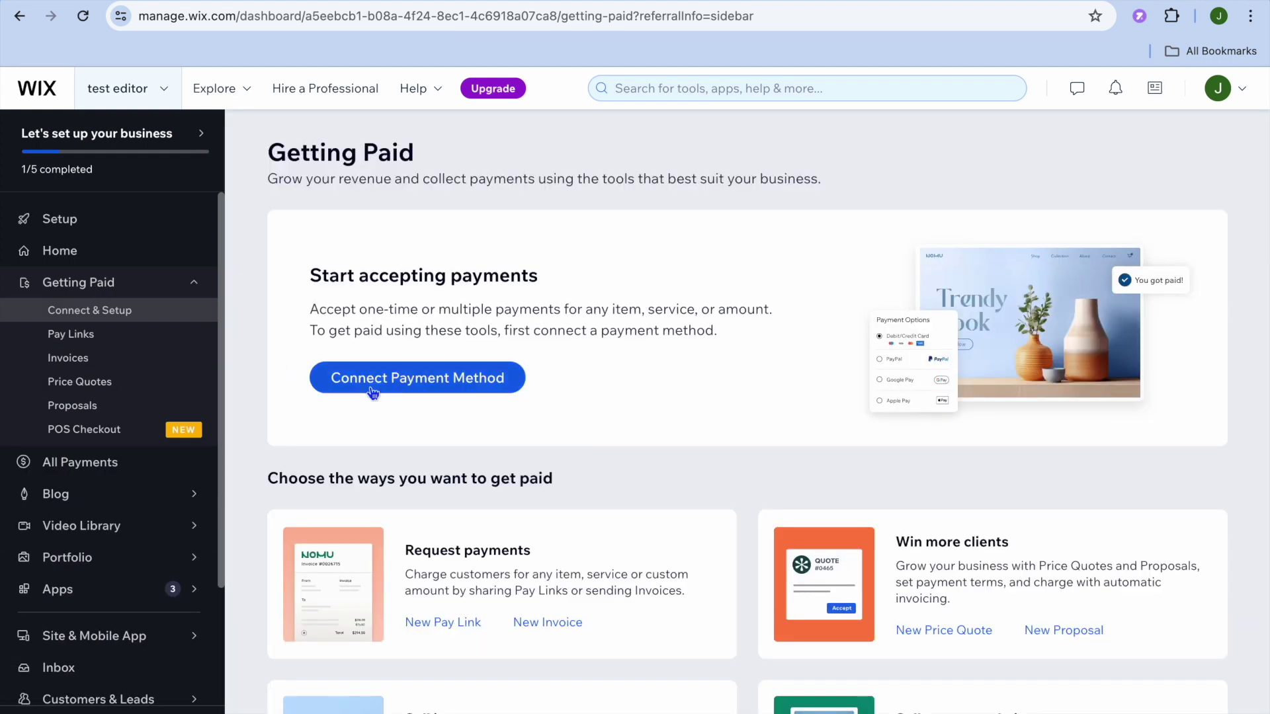
Review the Connect Payment Method choices, dismiss them, and go back to the Setup checklist.
click(415, 378)
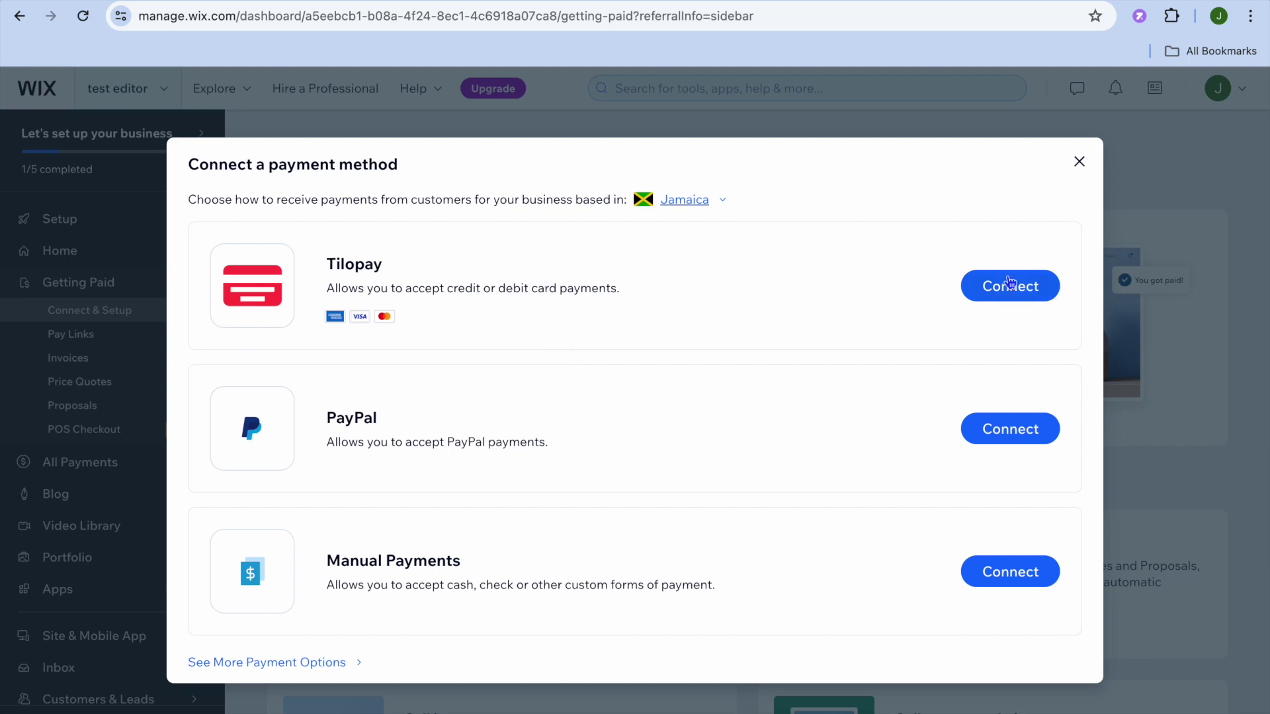
click(1078, 162)
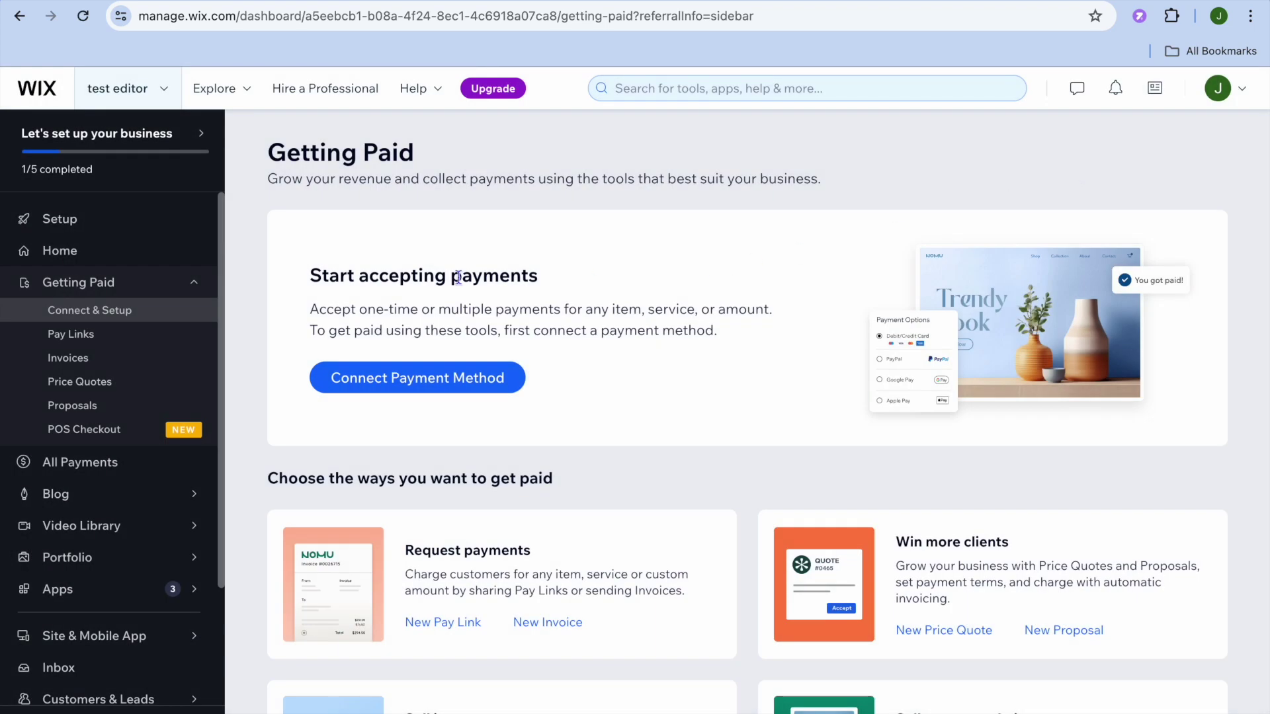
click(89, 230)
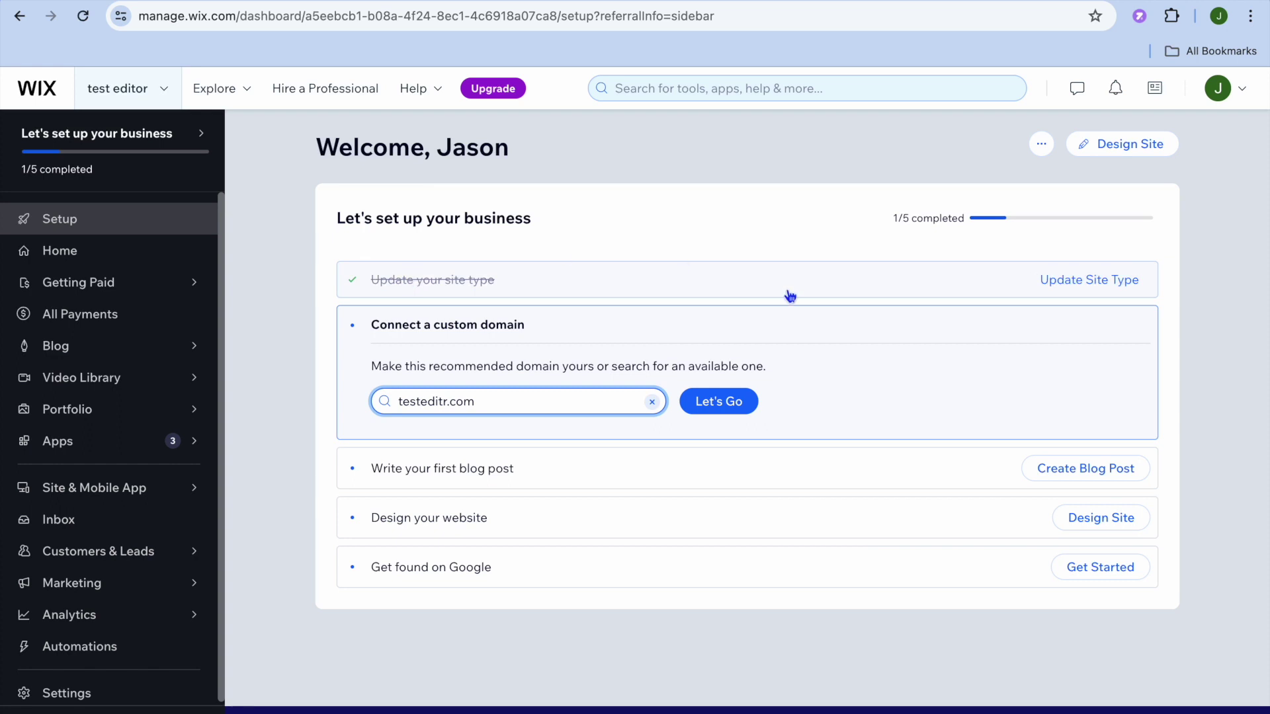
click(1143, 148)
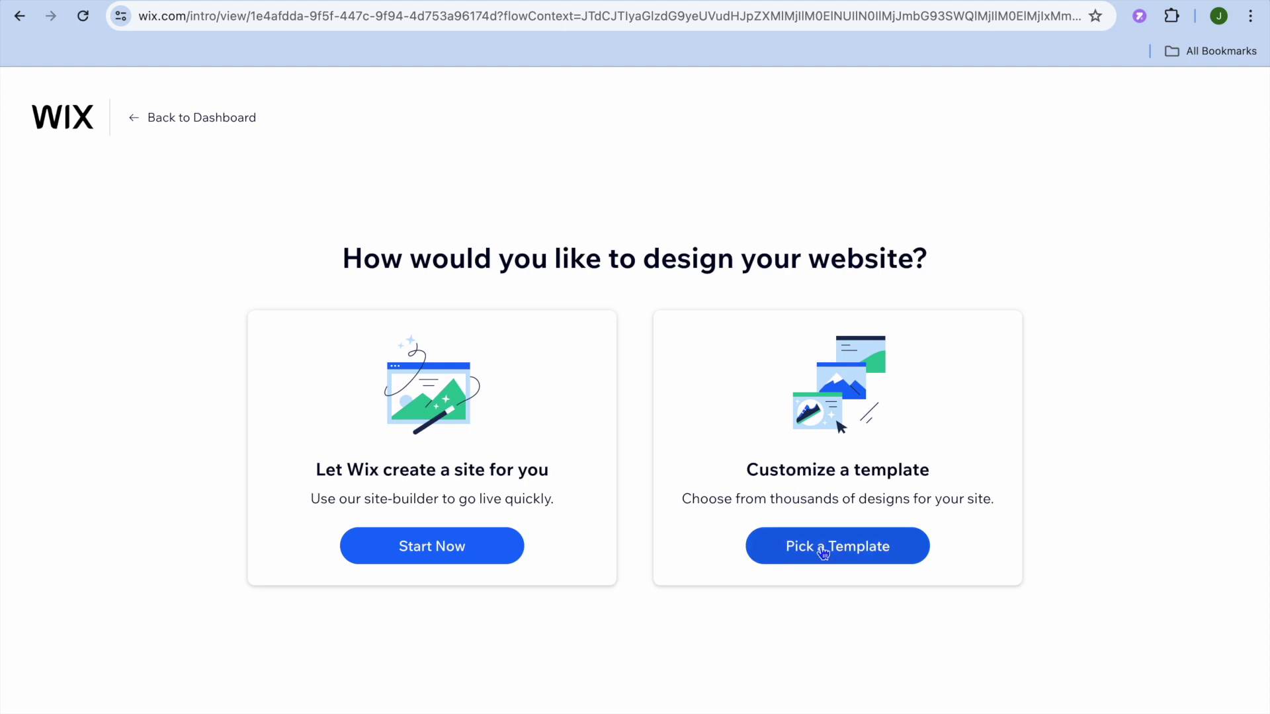
click(857, 550)
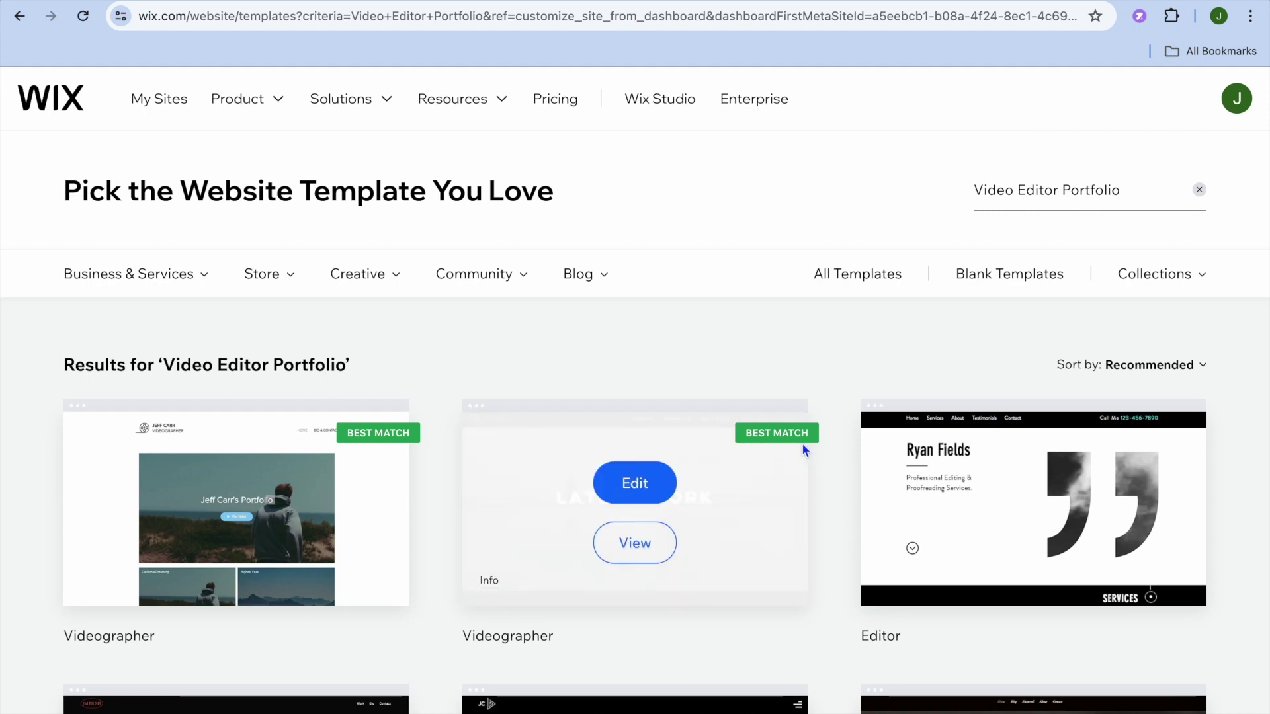
scroll(853, 475, down, 4)
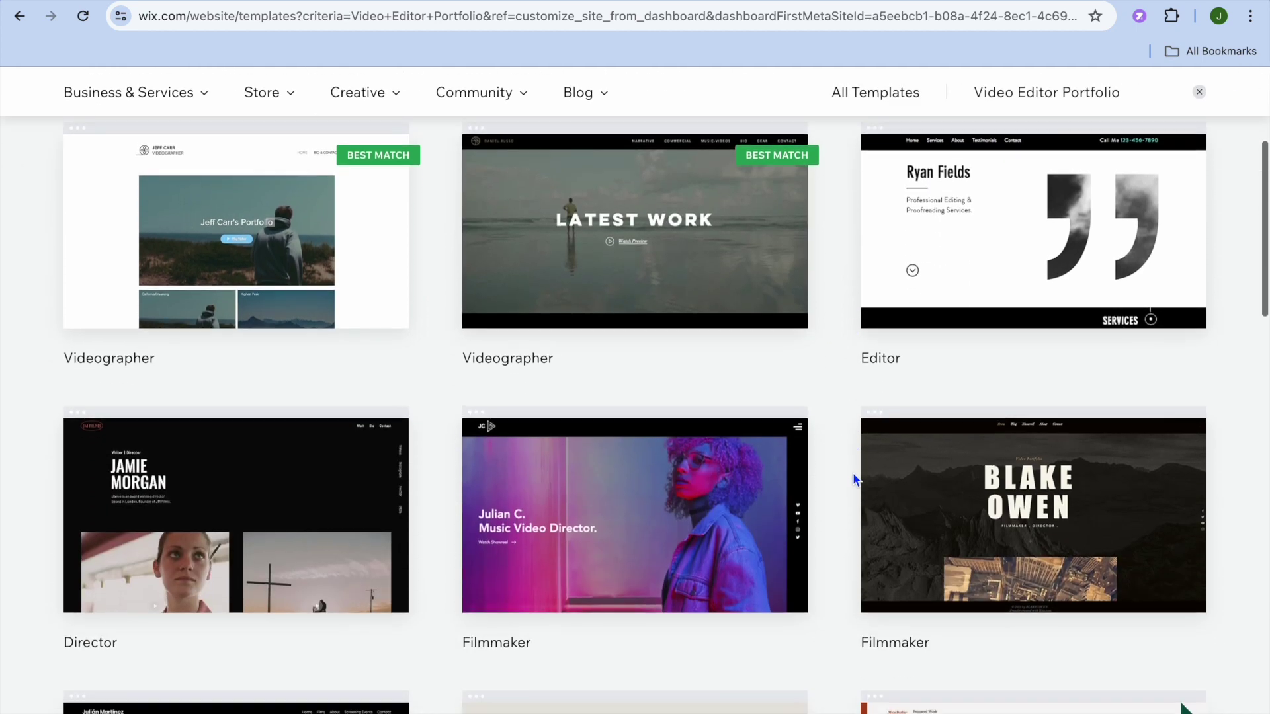
scroll(854, 475, down, 2)
scroll(852, 472, up, 7)
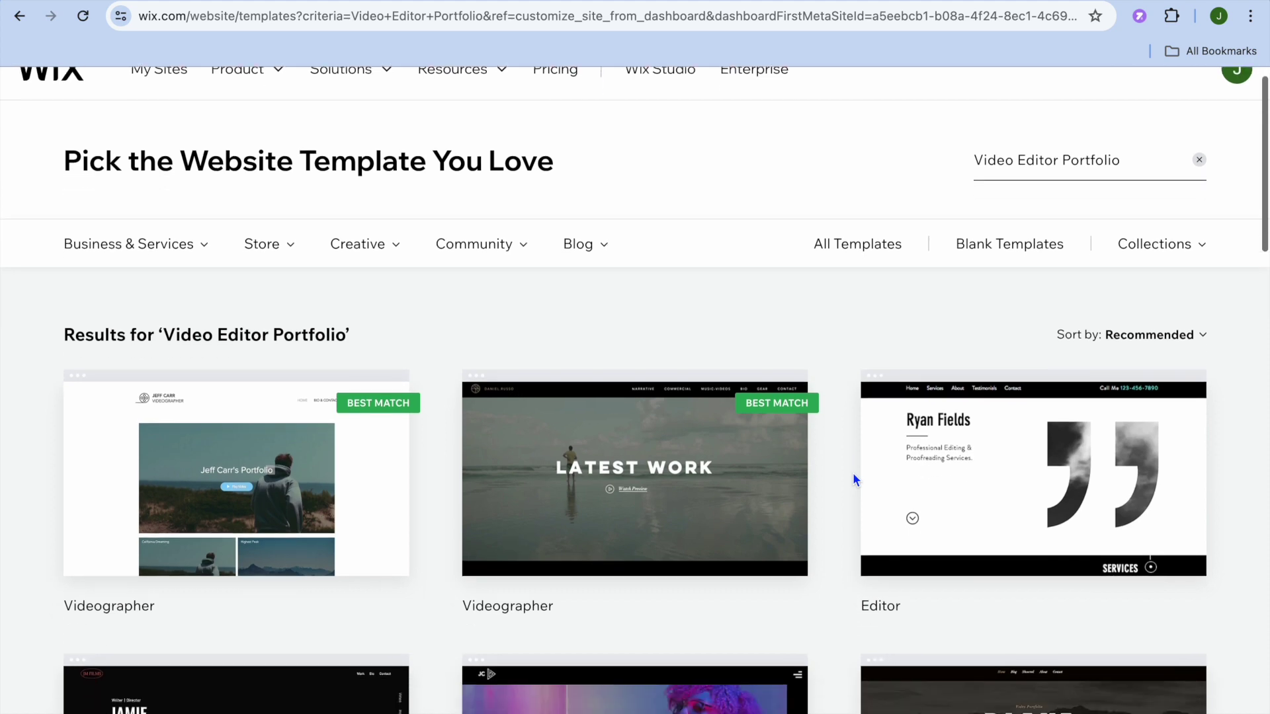
scroll(852, 473, down, 2)
mouse_move(732, 408)
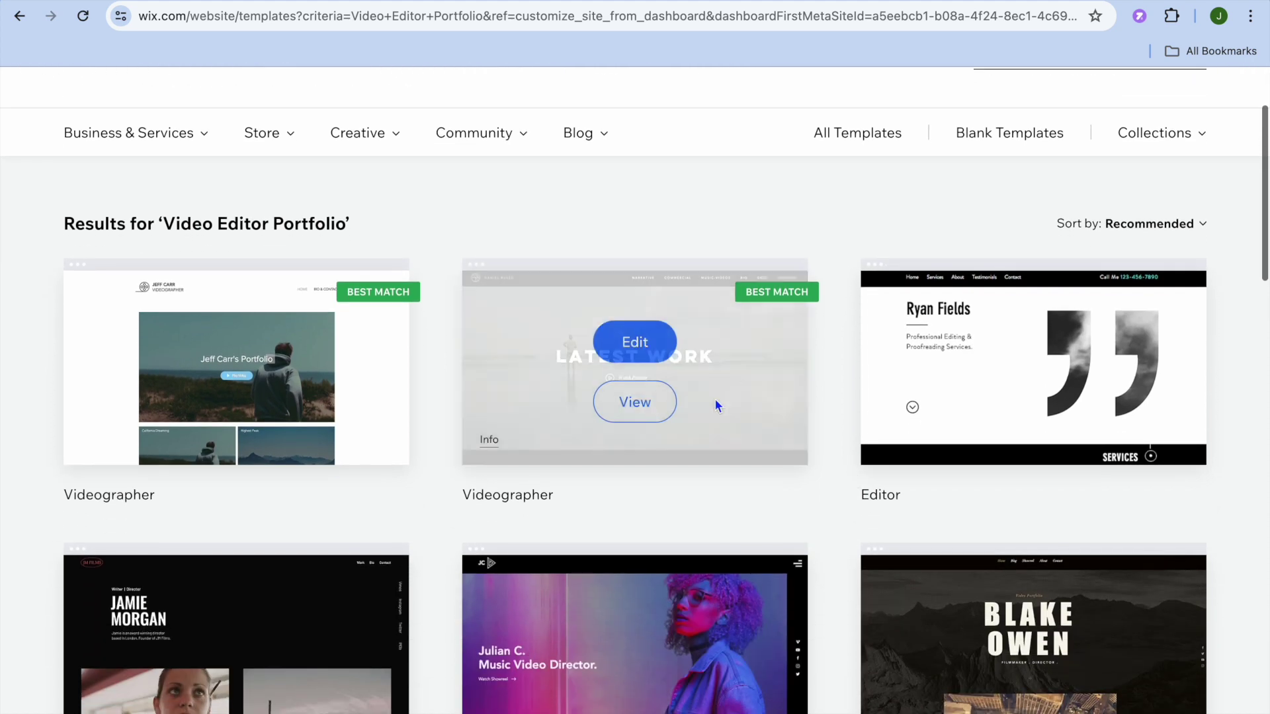
click(640, 345)
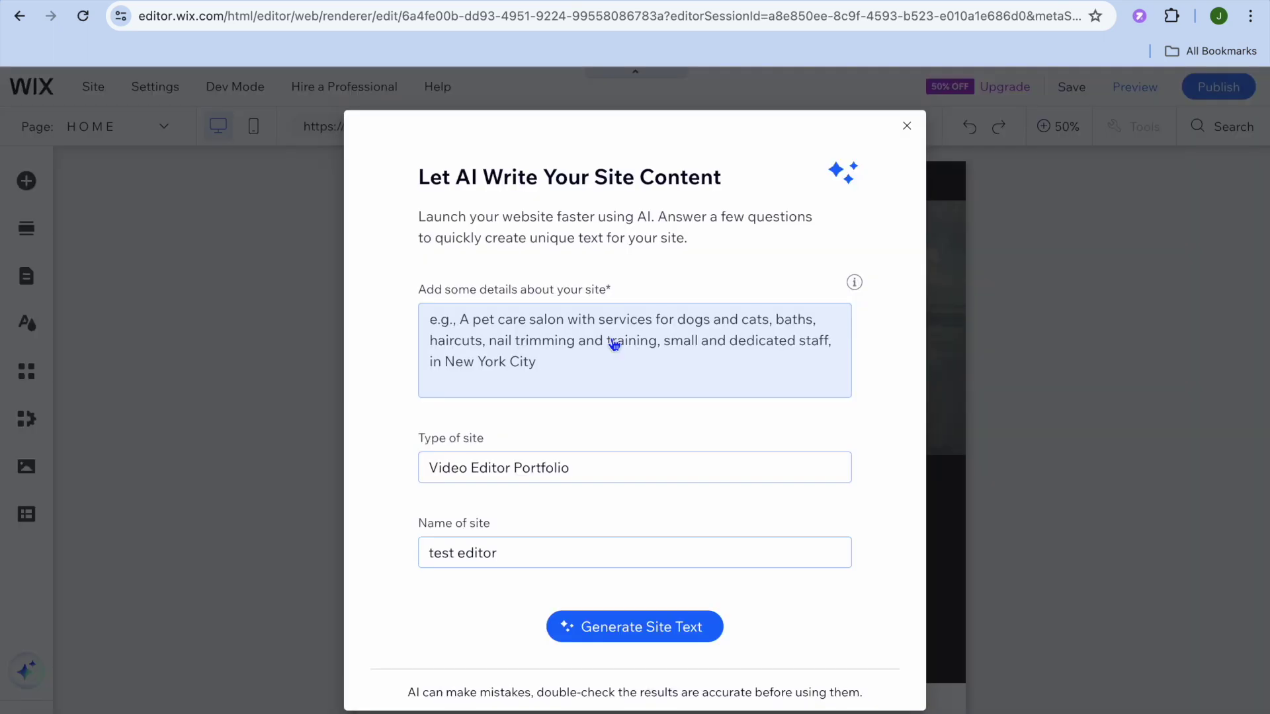
Dismiss the AI Generate Site Text prompt without generating any content.
click(544, 346)
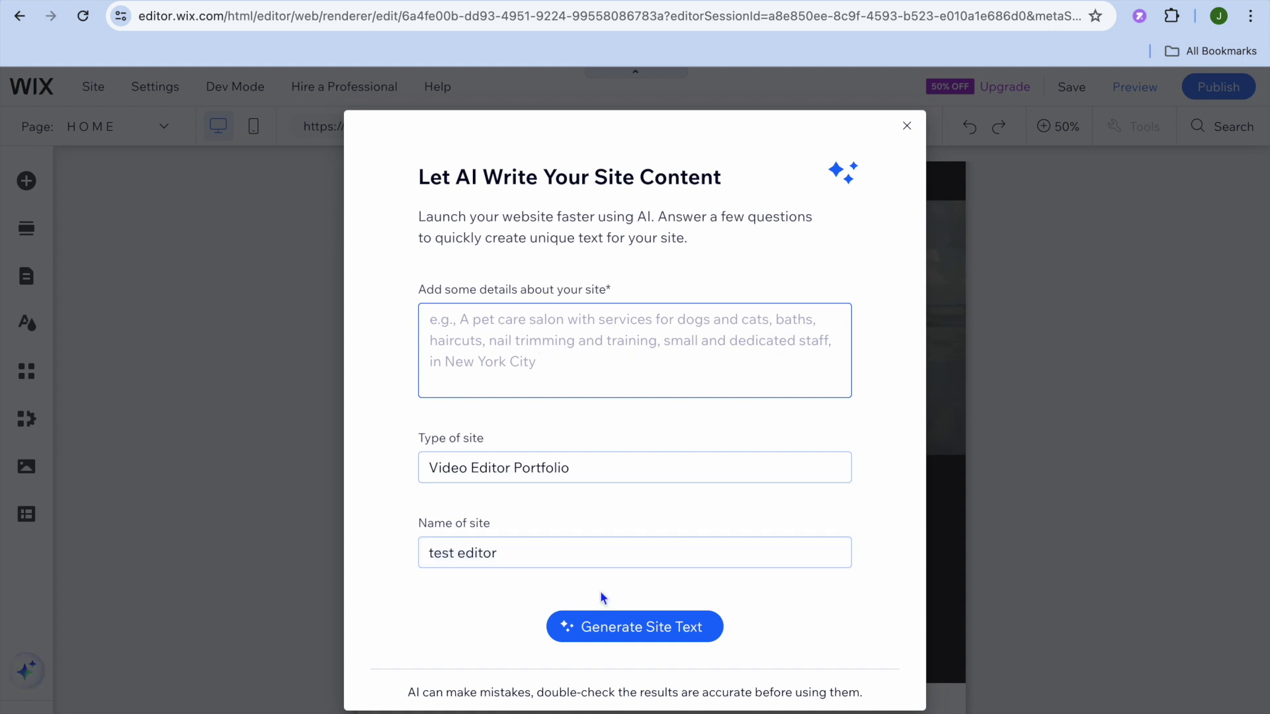
click(598, 629)
click(906, 126)
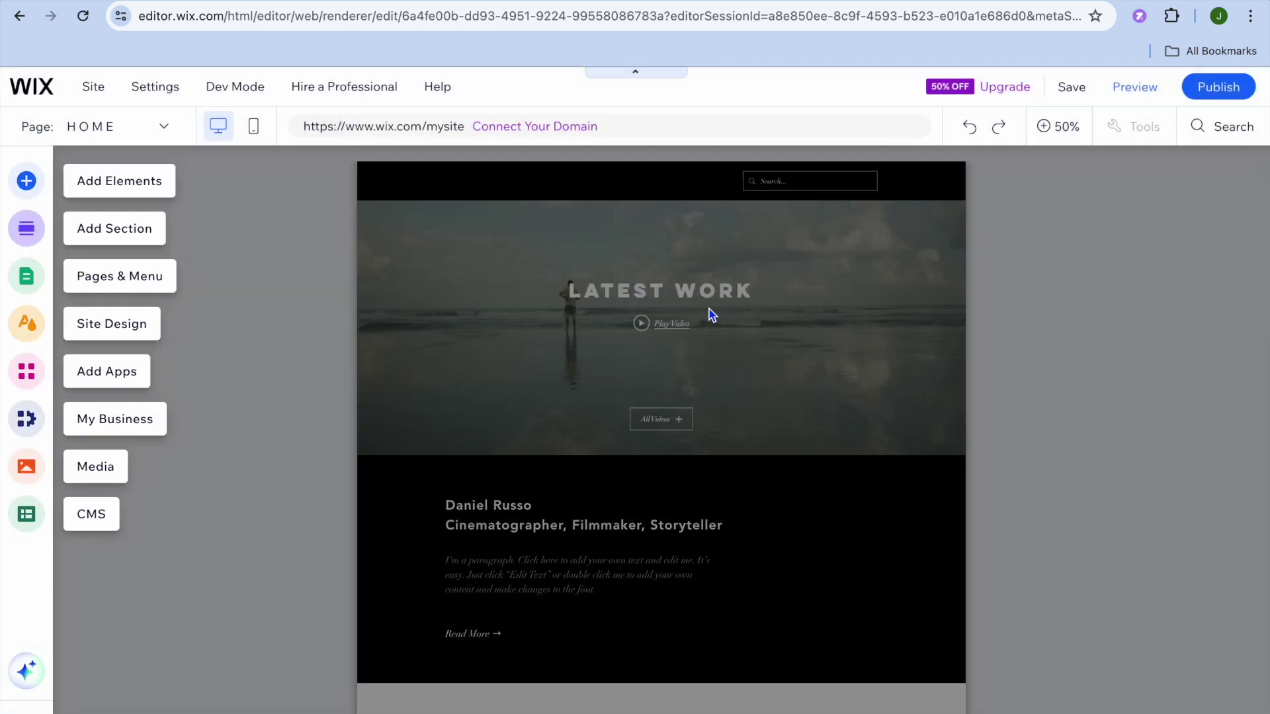
Zoom the HOME page canvas to 100% and select the header's logo name text.
click(1053, 131)
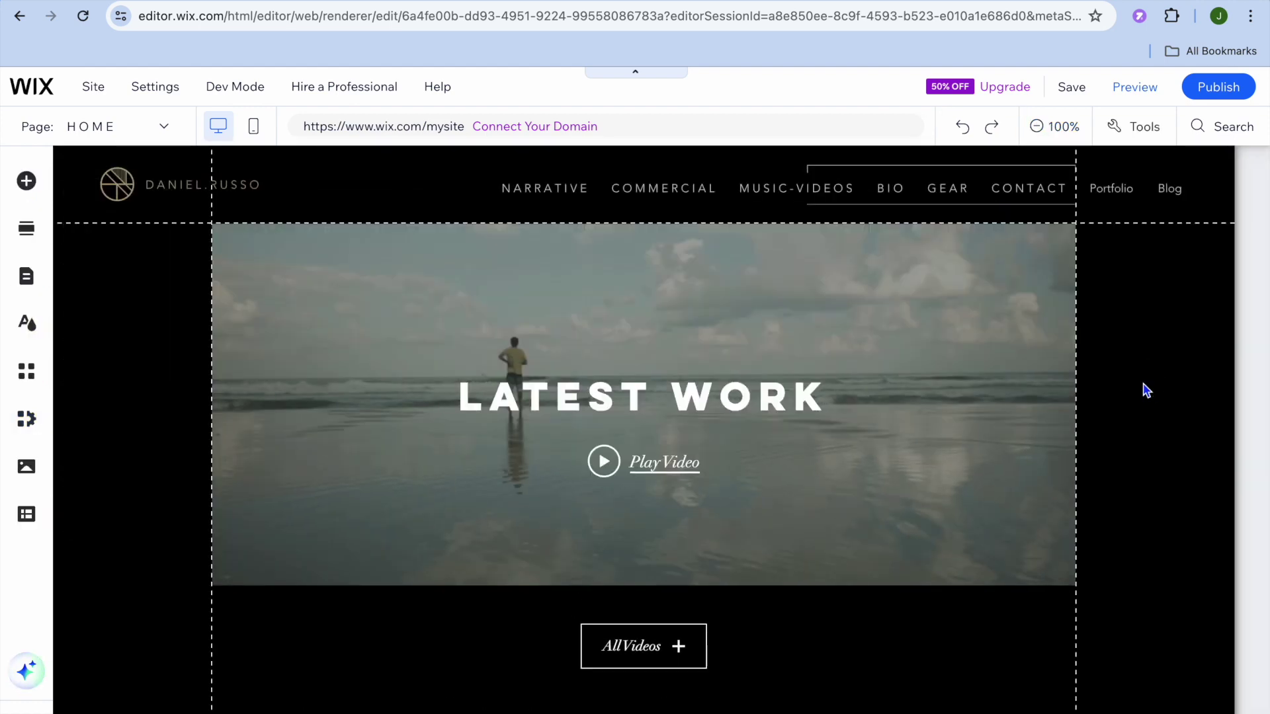
scroll(1146, 391, down, 3)
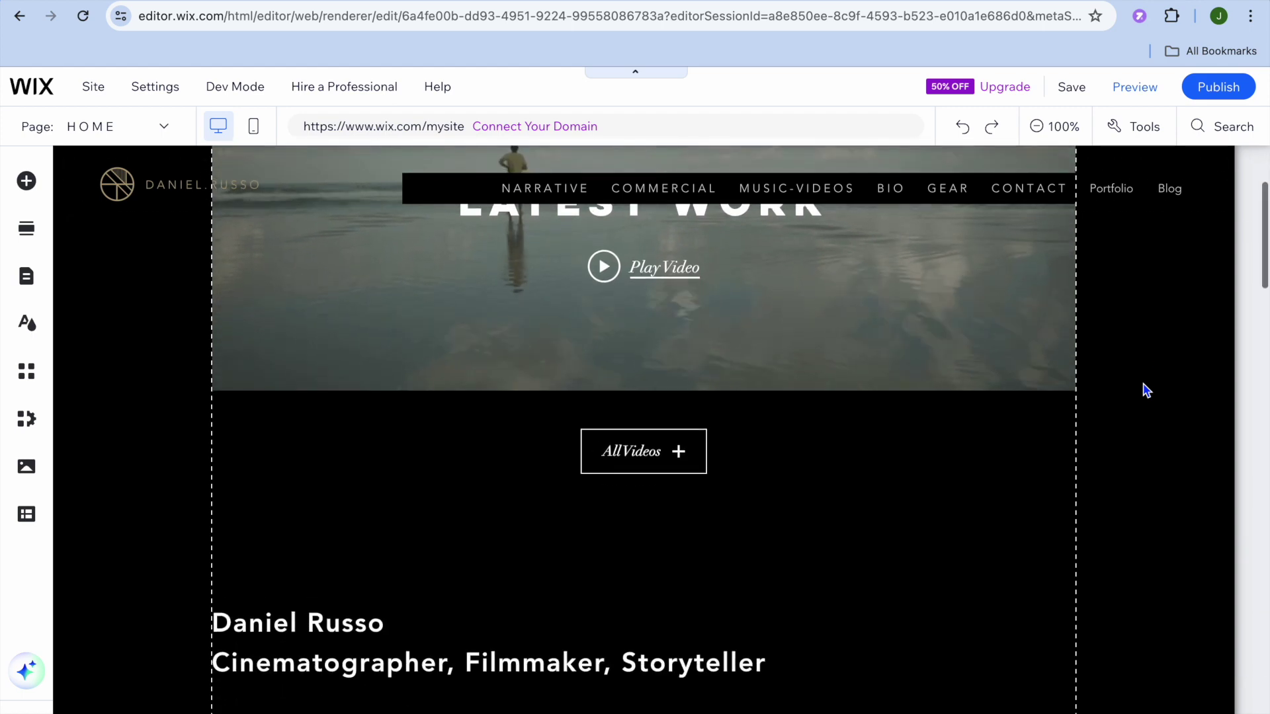
scroll(1146, 390, down, 5)
scroll(1146, 390, up, 8)
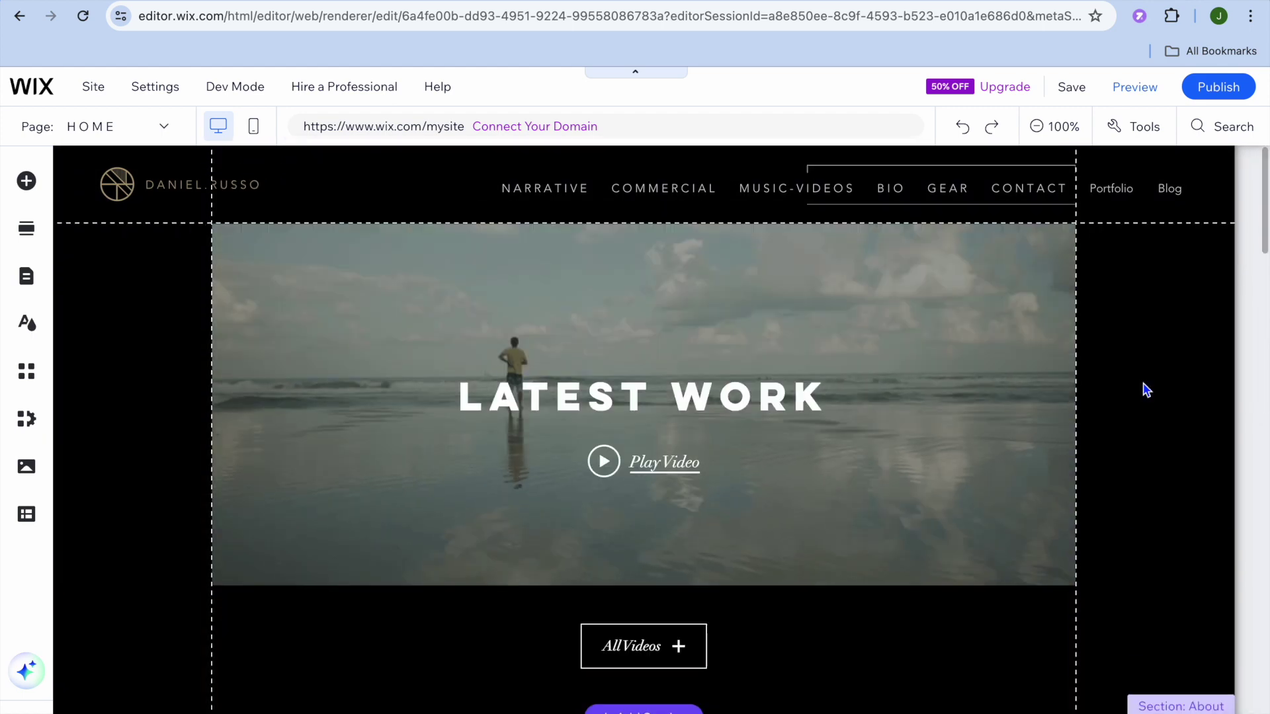
click(658, 385)
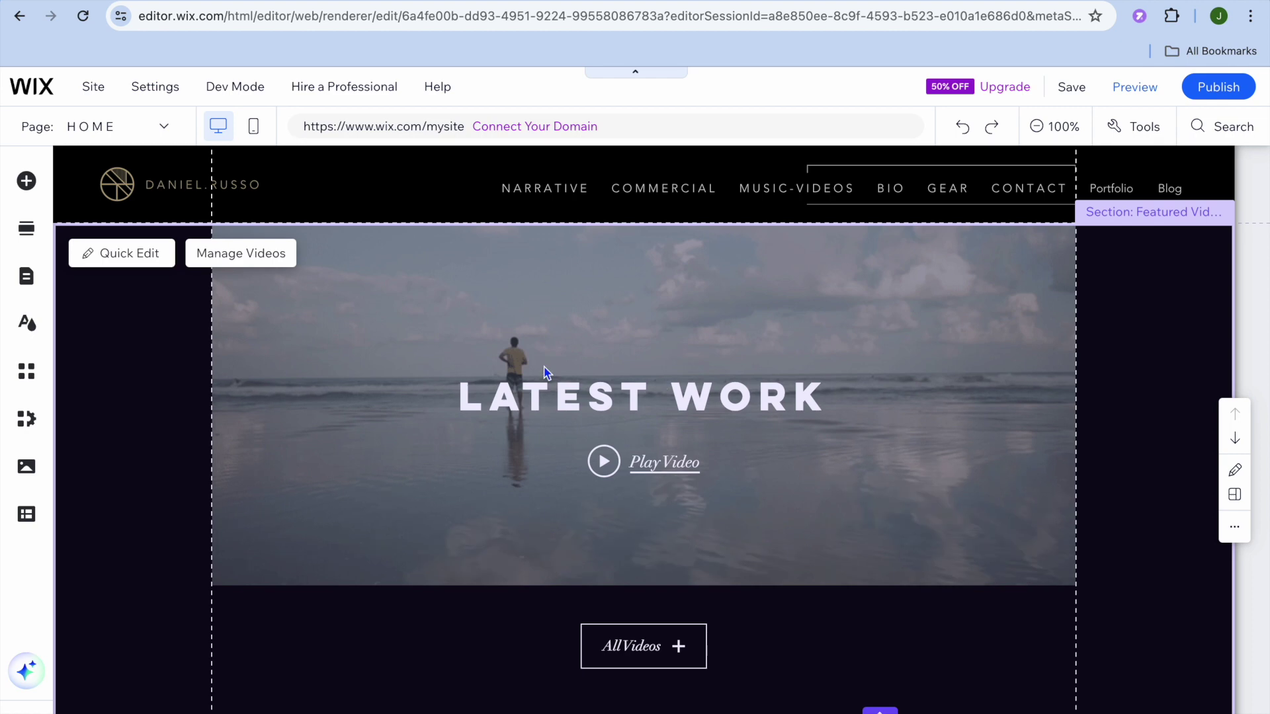
click(203, 207)
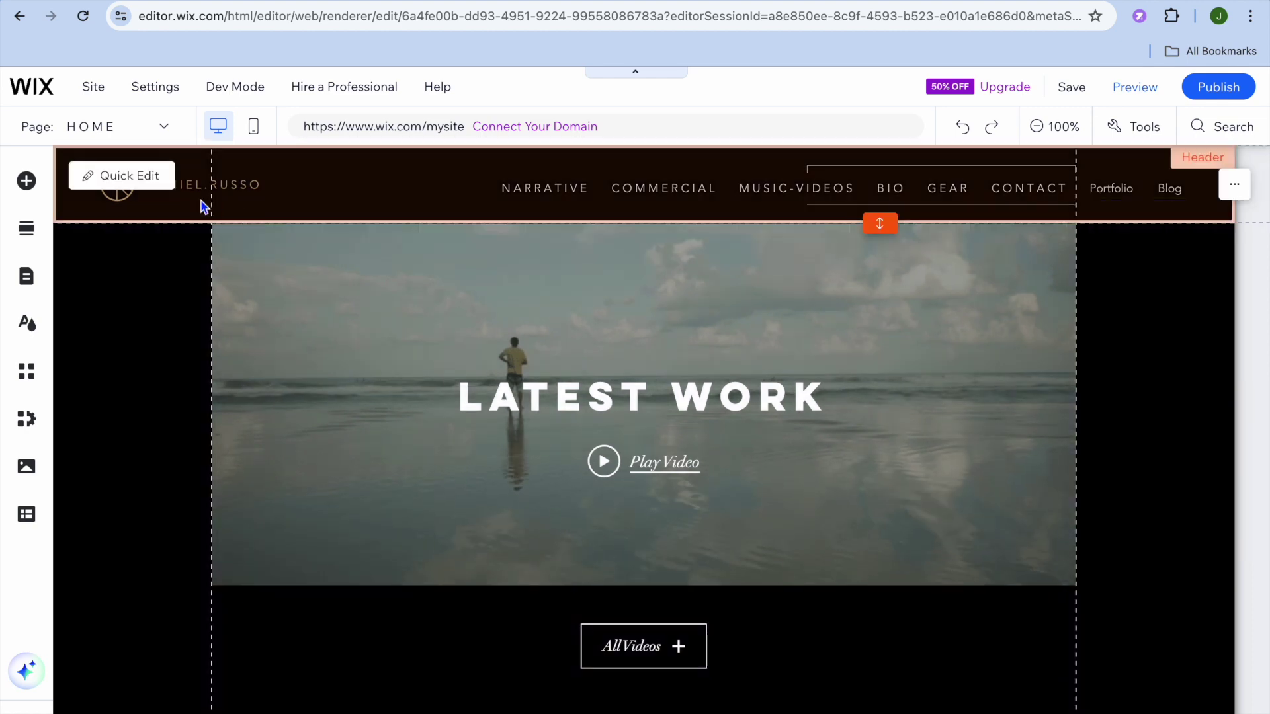
click(237, 190)
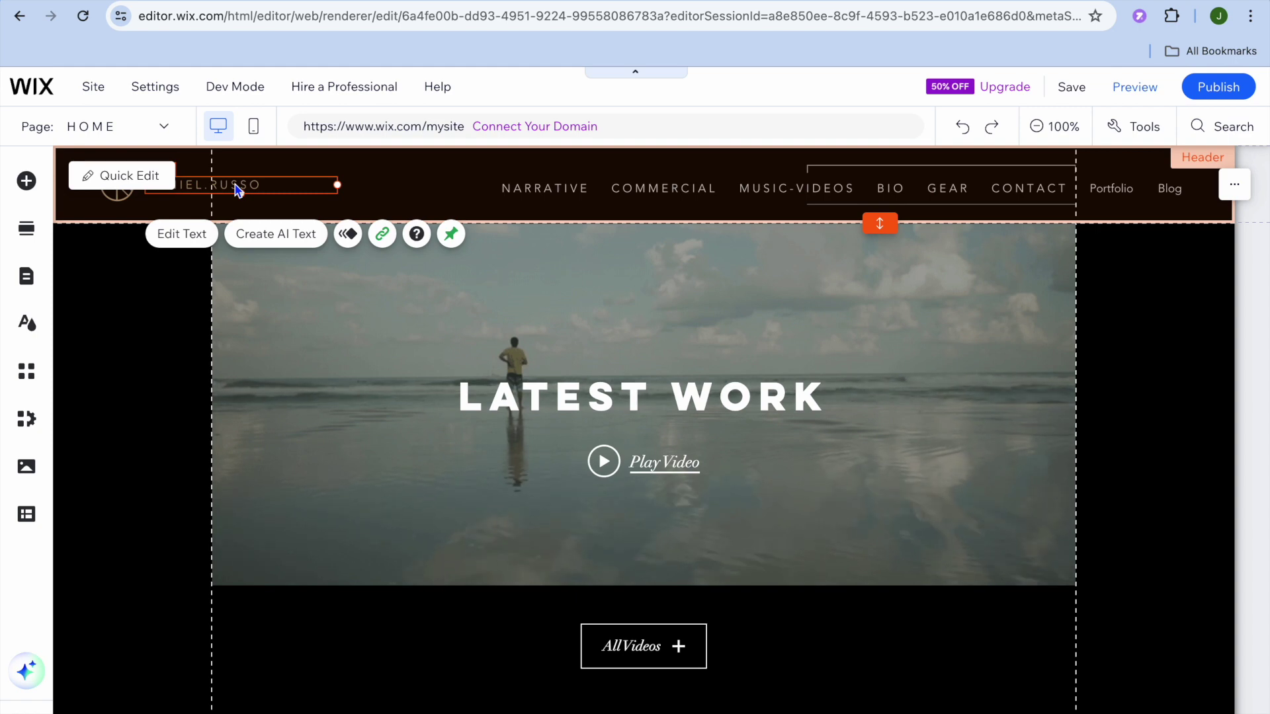
Replace the template's logo name with the site owner's name in capital letters.
click(182, 234)
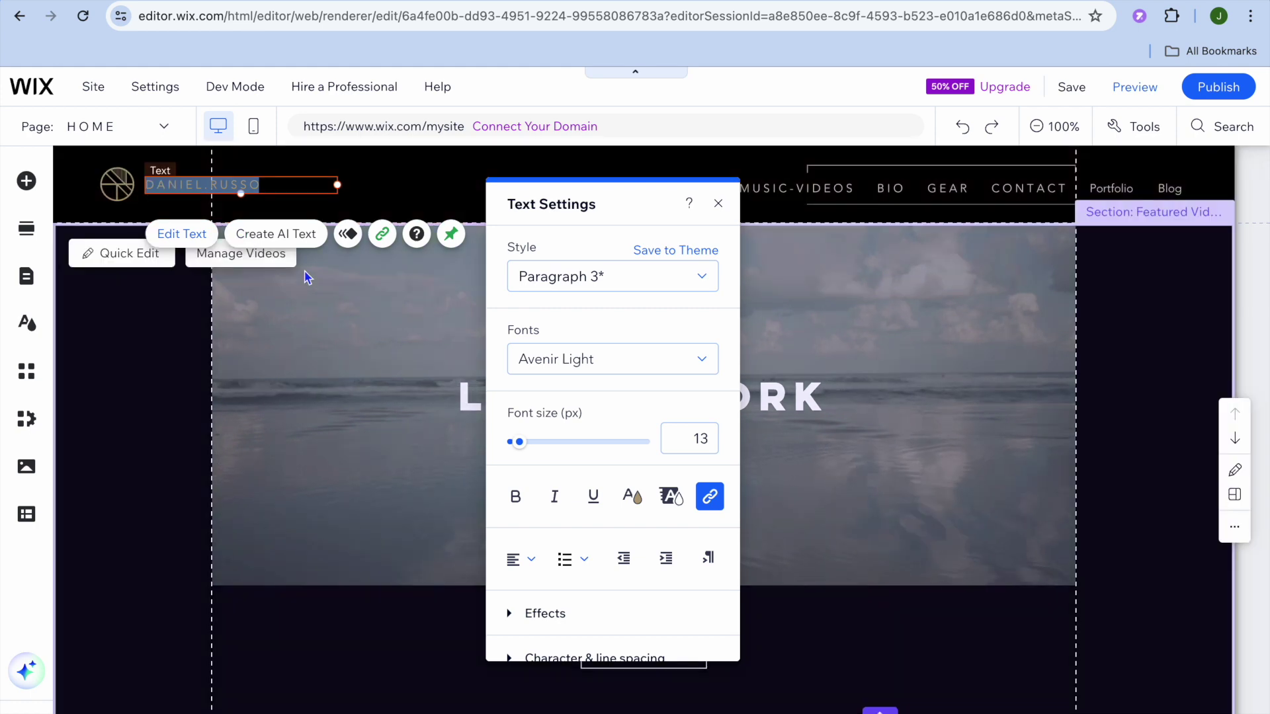
scroll(699, 332, down, 3)
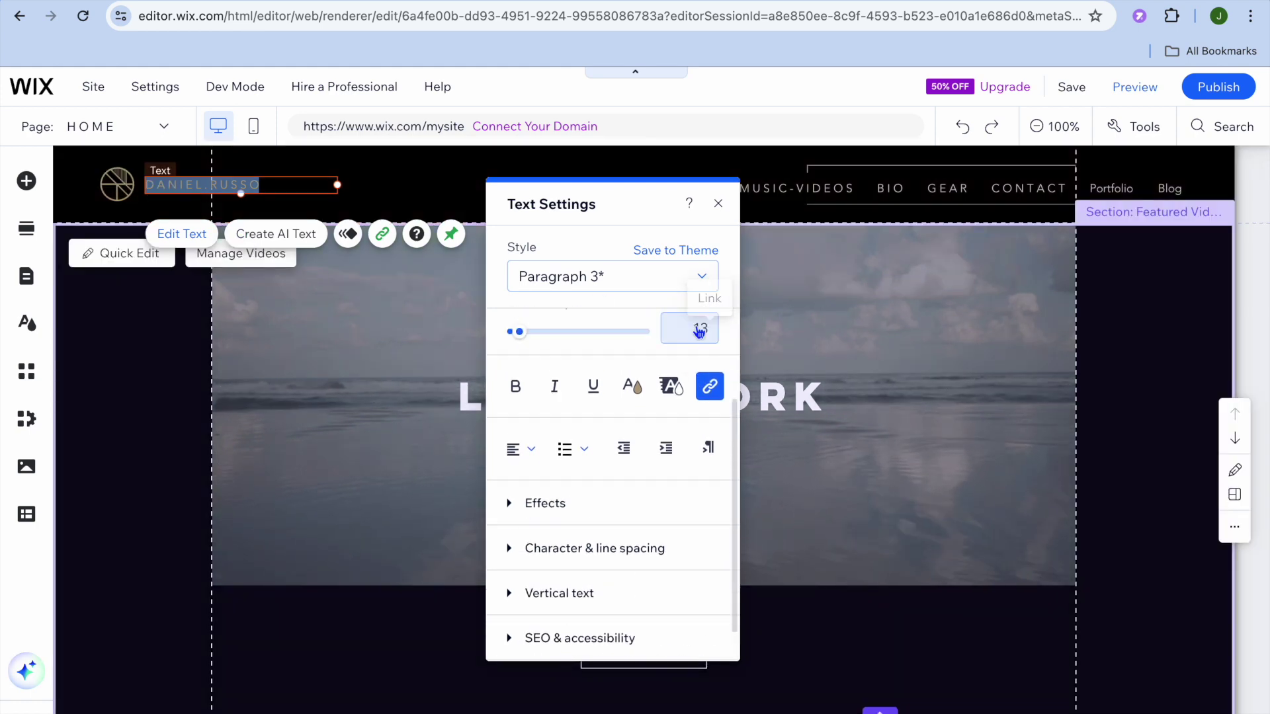
scroll(699, 332, up, 3)
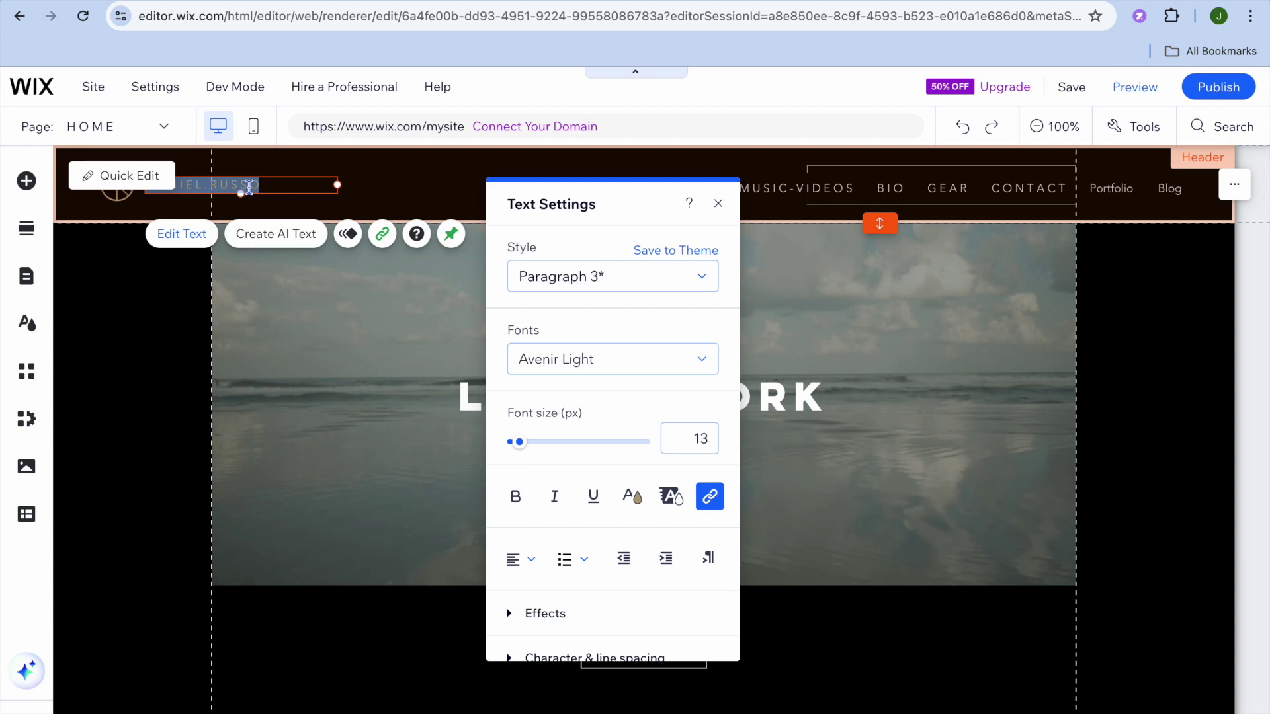
key(BackSpace)
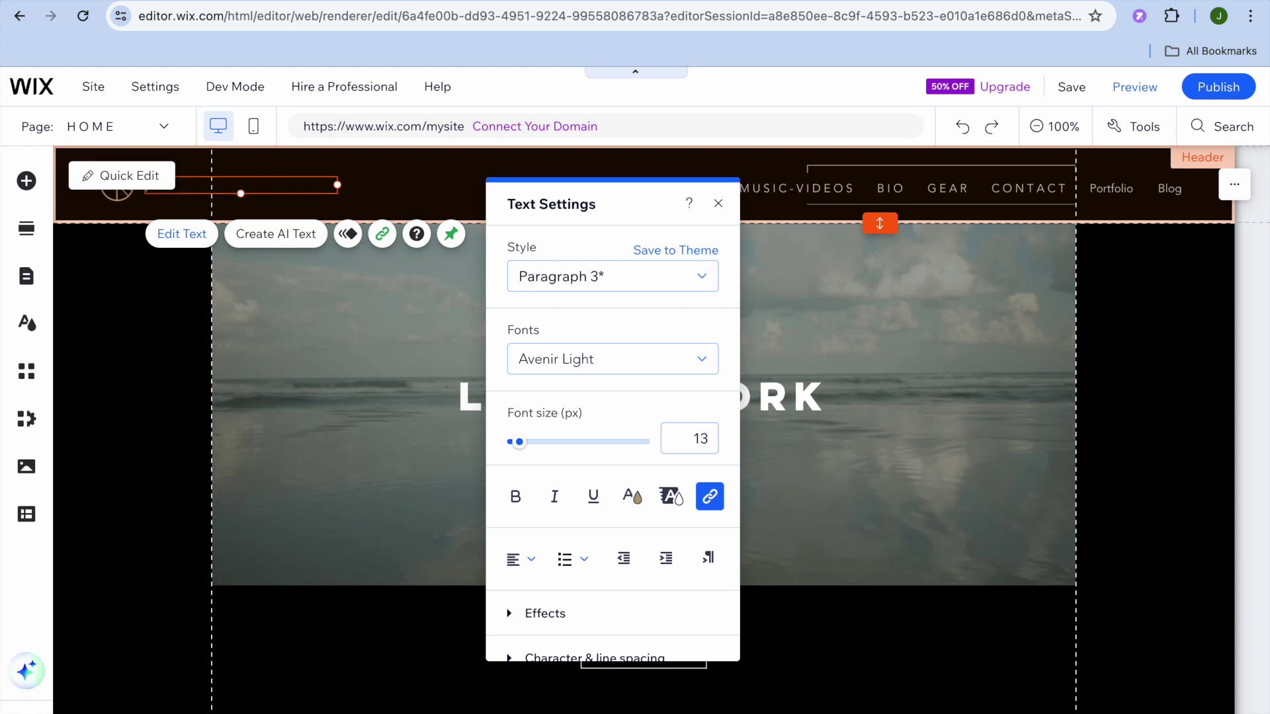
text(test)
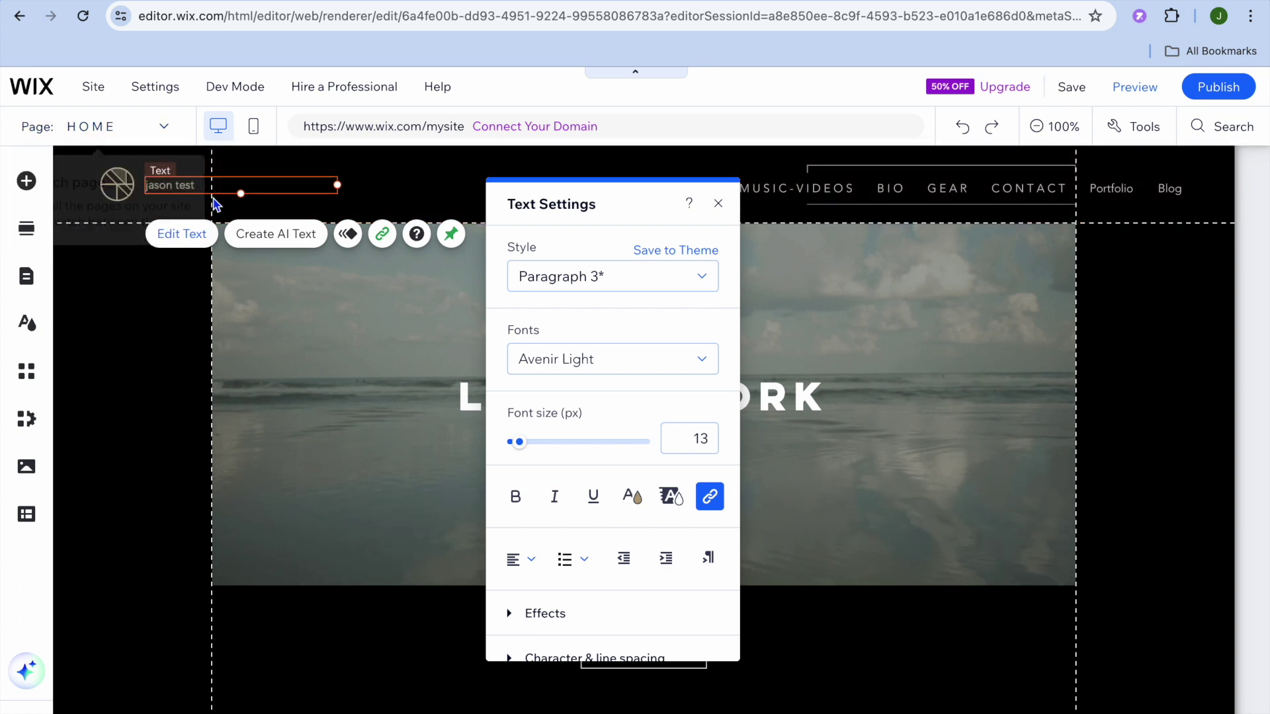
click(200, 191)
drag(200, 191, 113, 198)
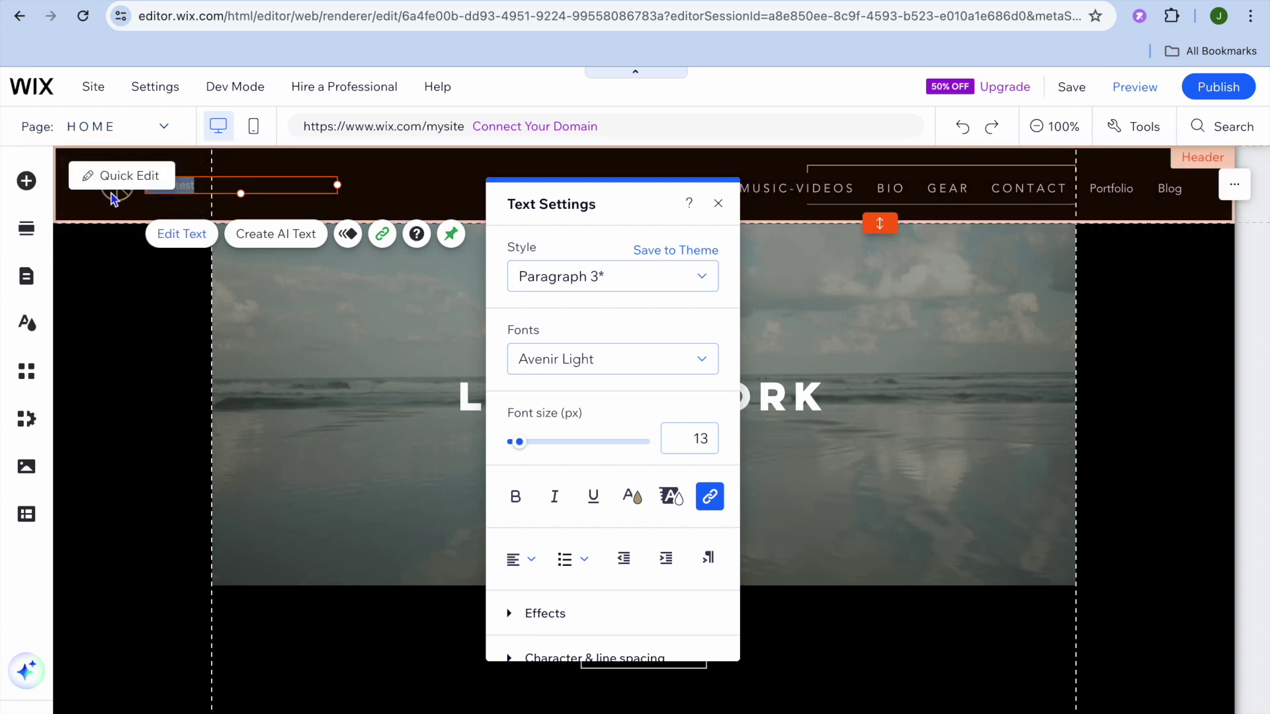
key(BackSpace)
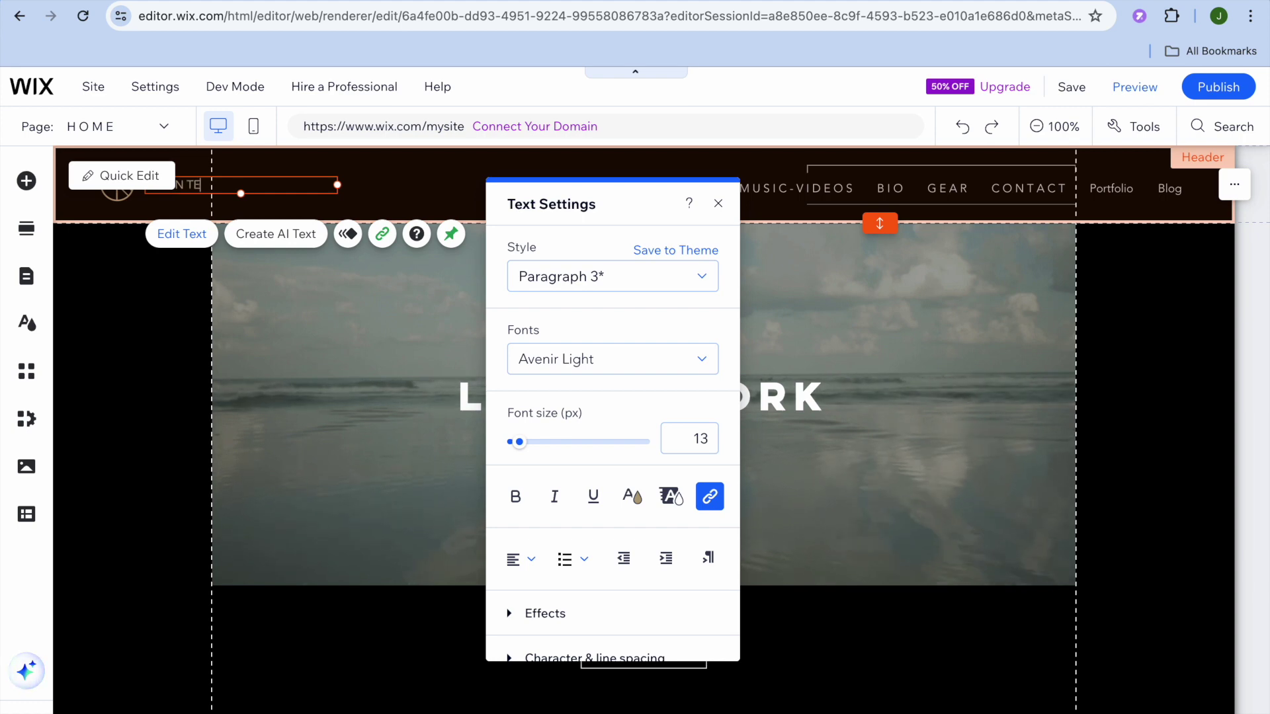
click(143, 307)
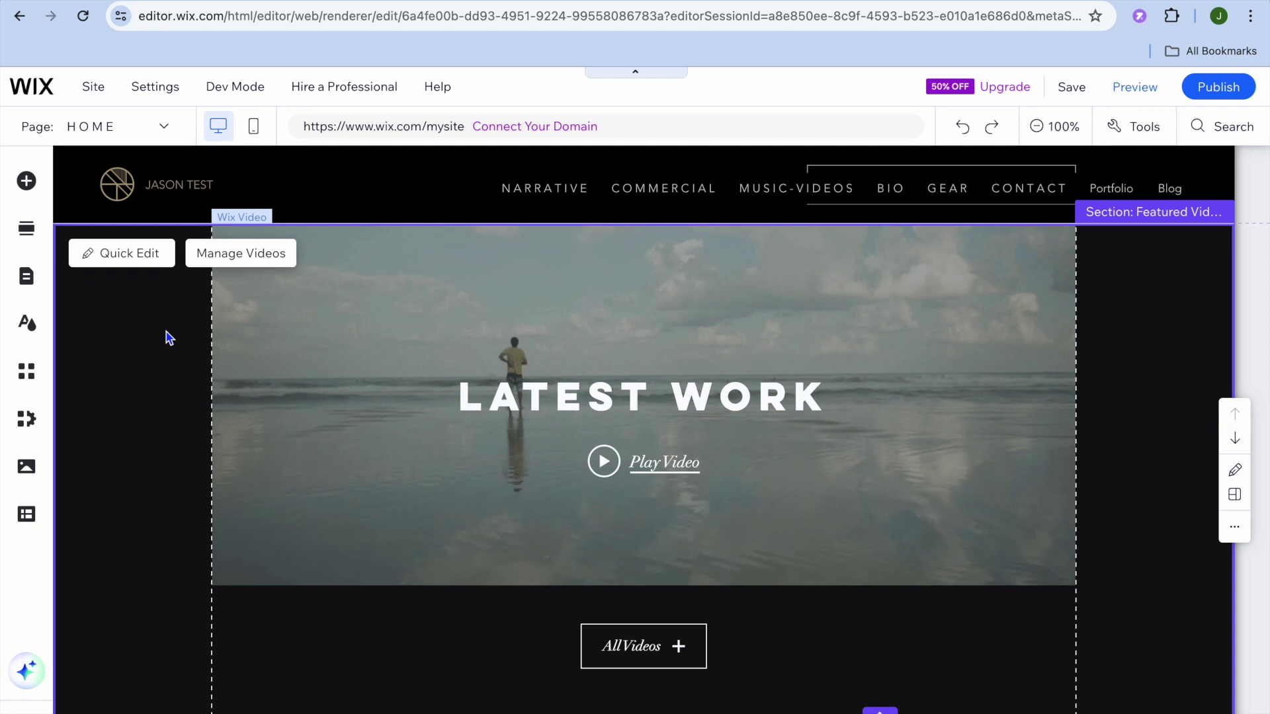
click(150, 331)
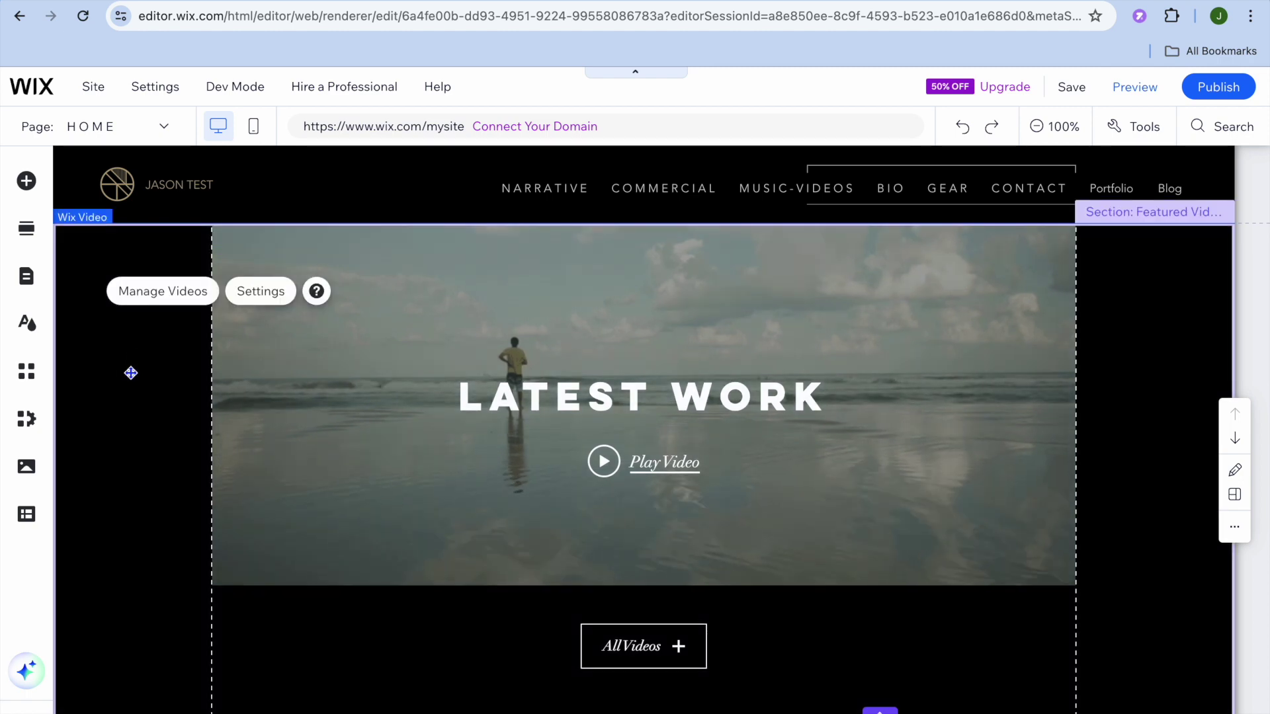
click(124, 270)
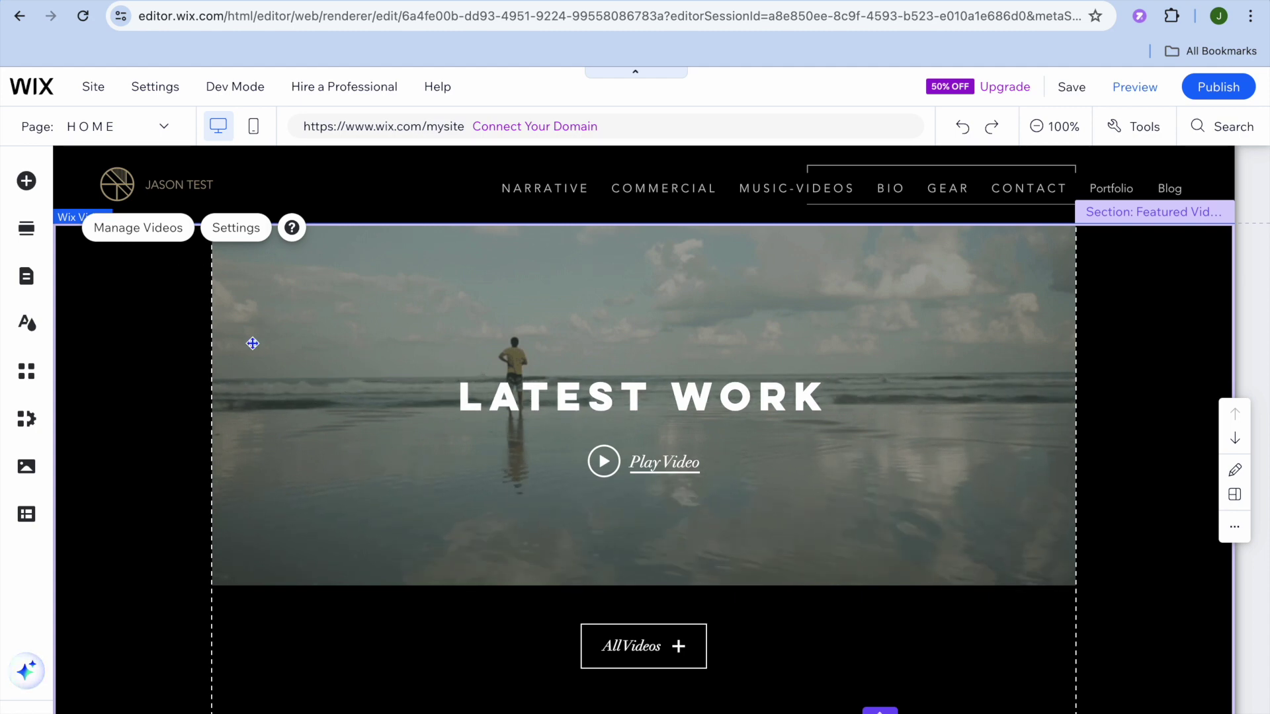
click(137, 228)
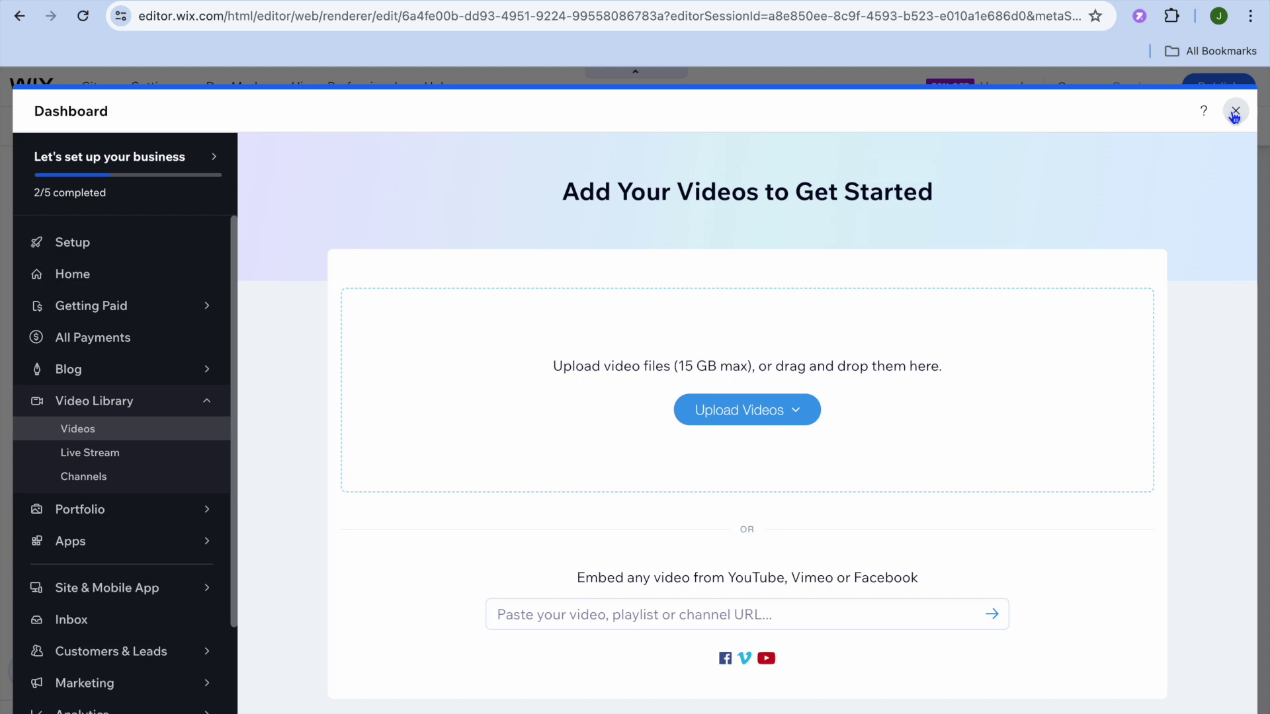
click(1234, 113)
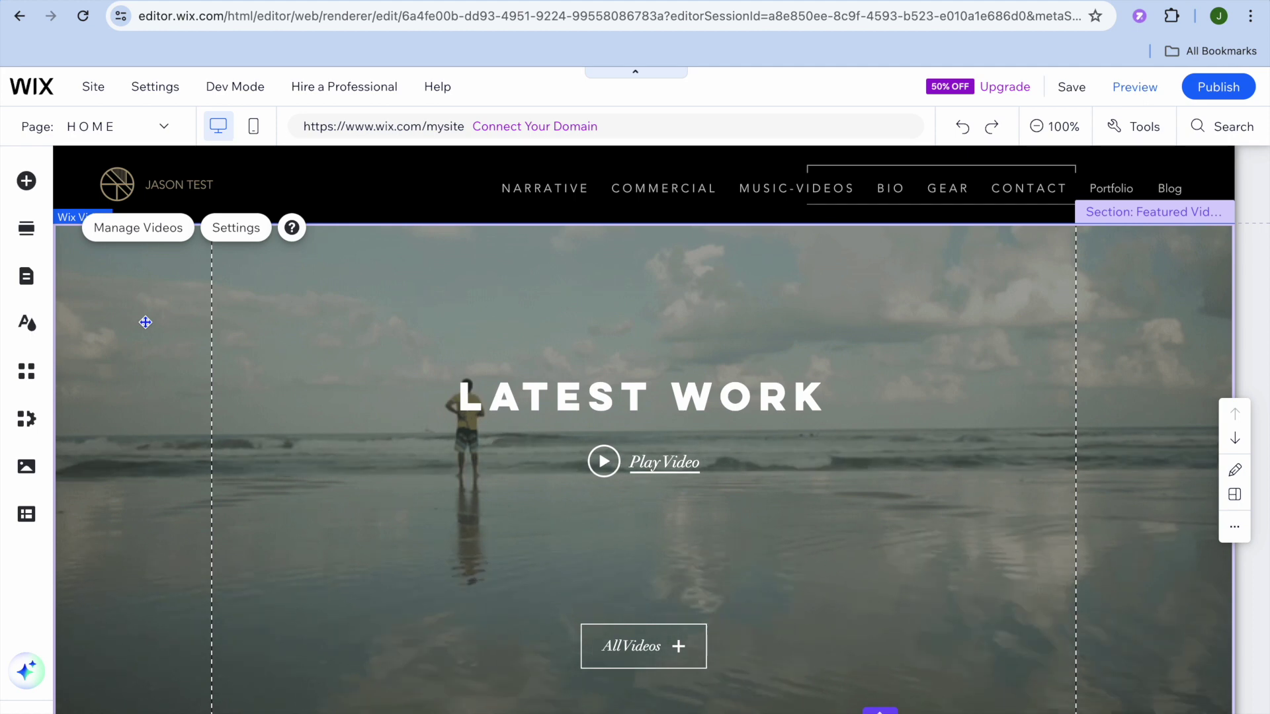
scroll(145, 322, down, 5)
scroll(146, 322, down, 5)
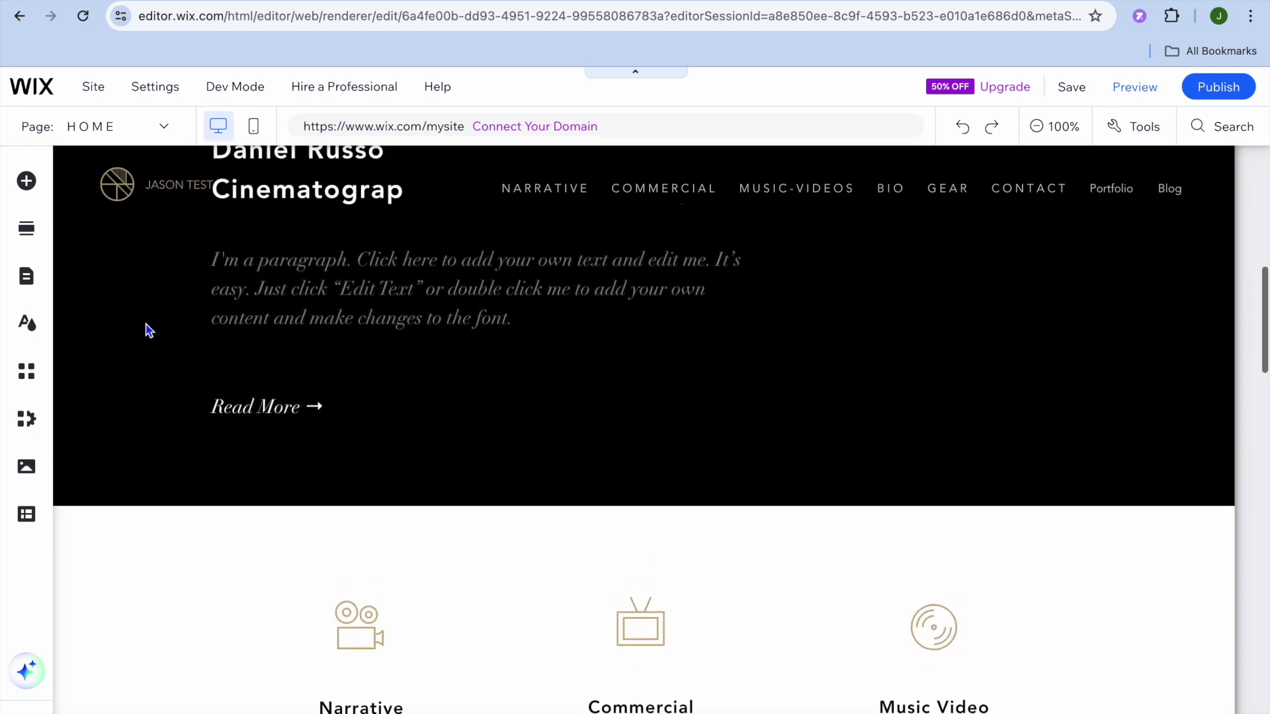
scroll(149, 331, up, 2)
scroll(148, 330, up, 1)
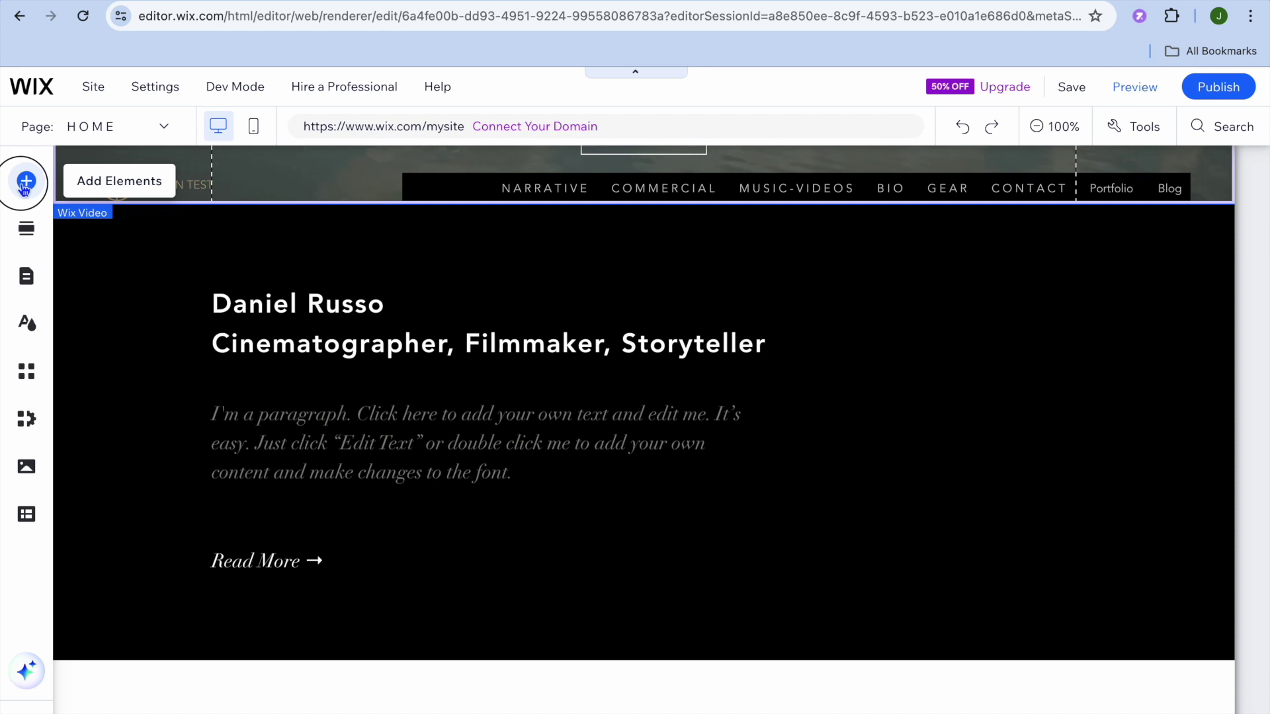
click(26, 182)
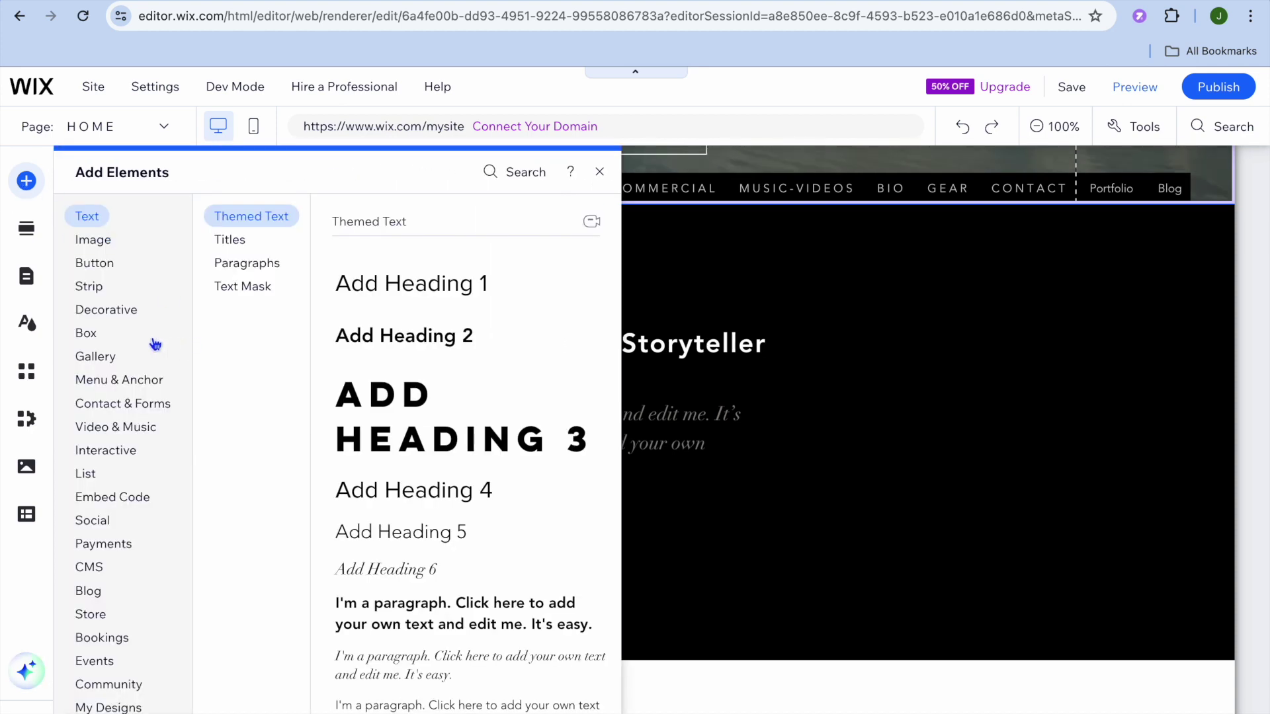
click(131, 498)
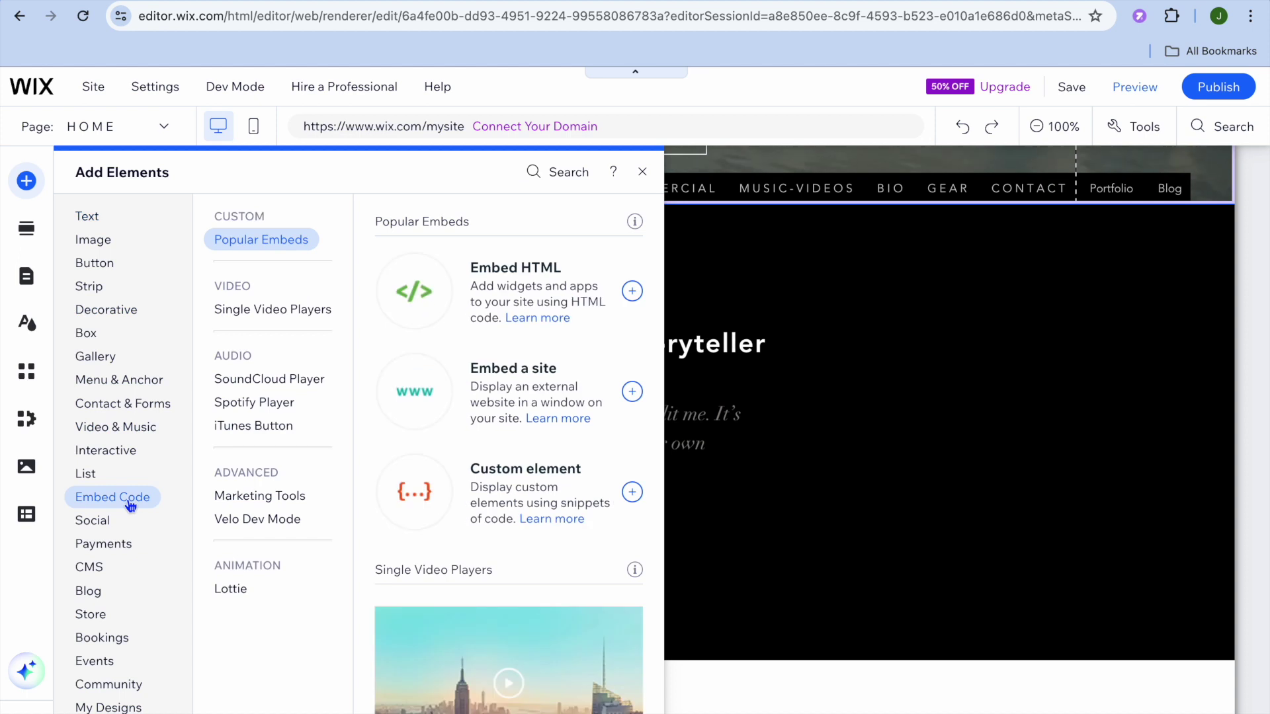
click(111, 250)
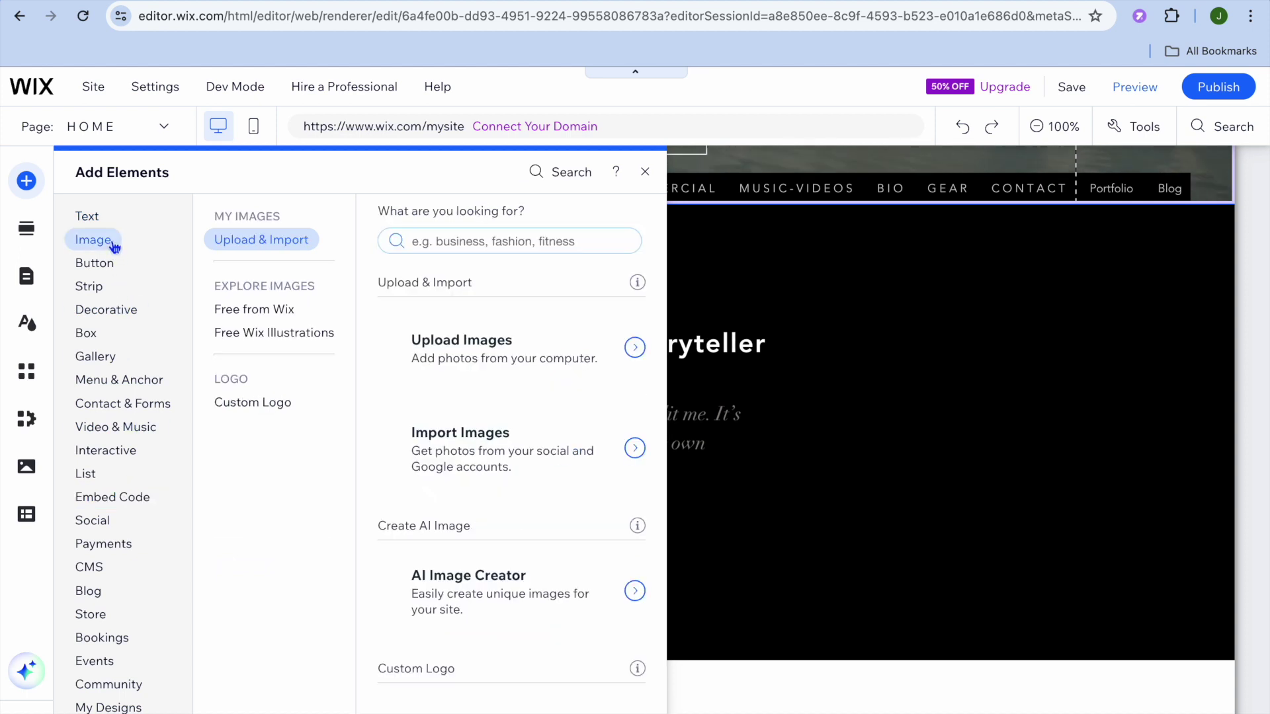
click(100, 263)
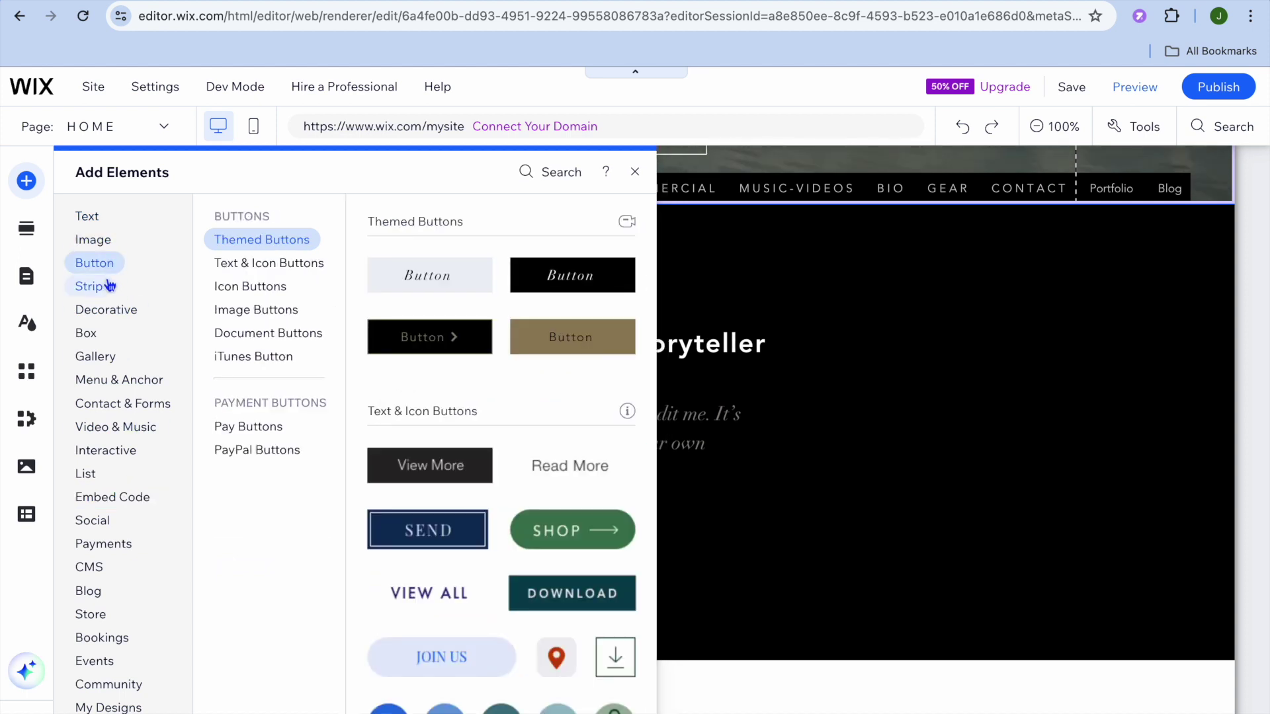
click(93, 286)
click(105, 309)
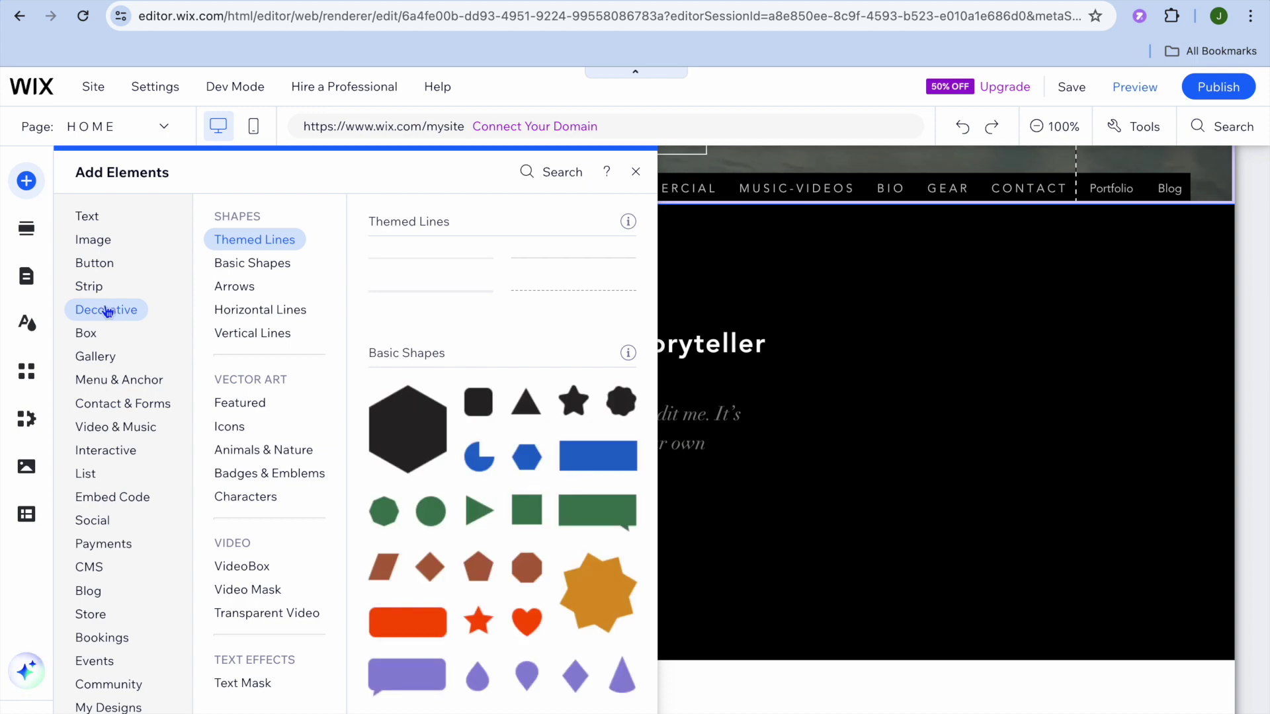
click(96, 356)
click(108, 426)
click(105, 449)
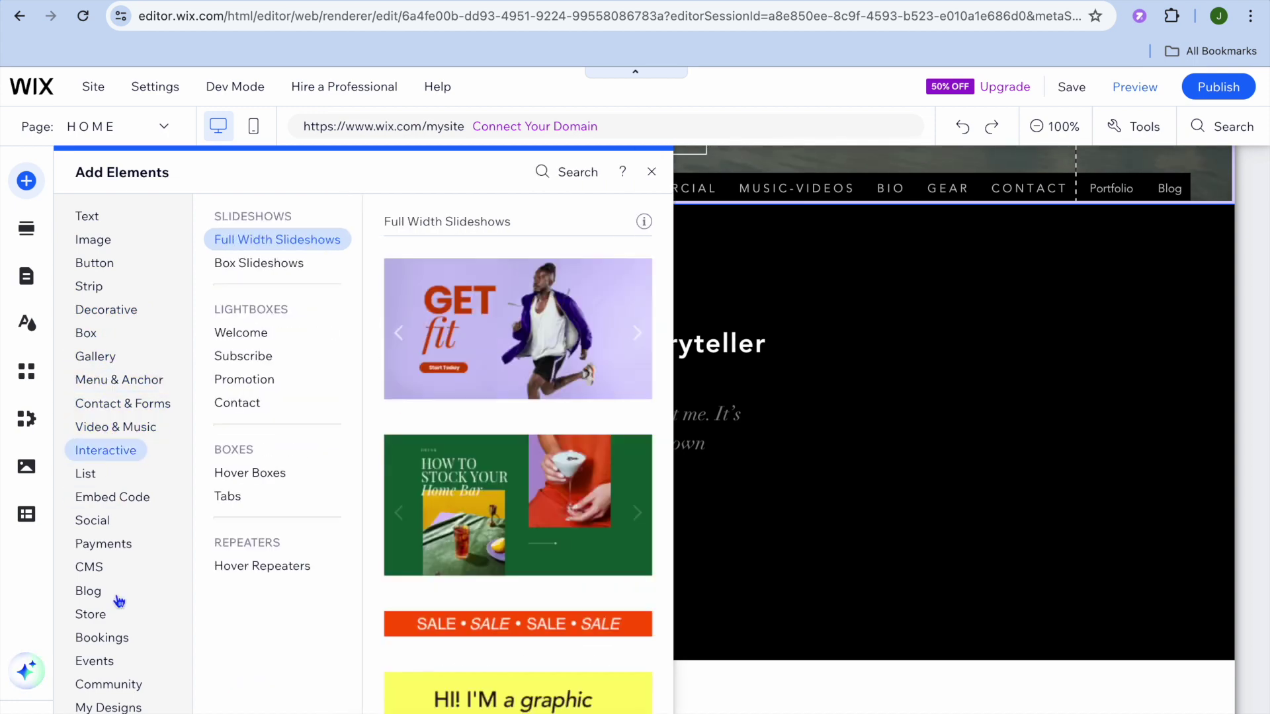
click(96, 661)
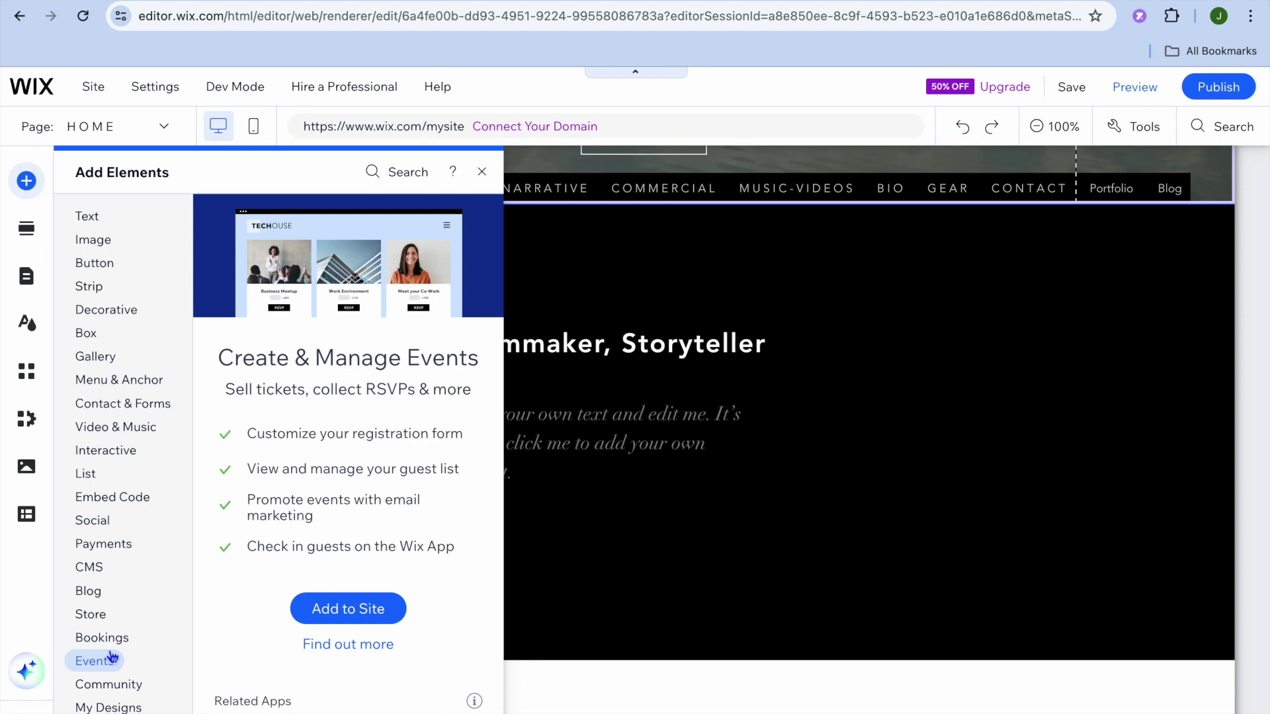
click(109, 361)
click(114, 378)
click(116, 363)
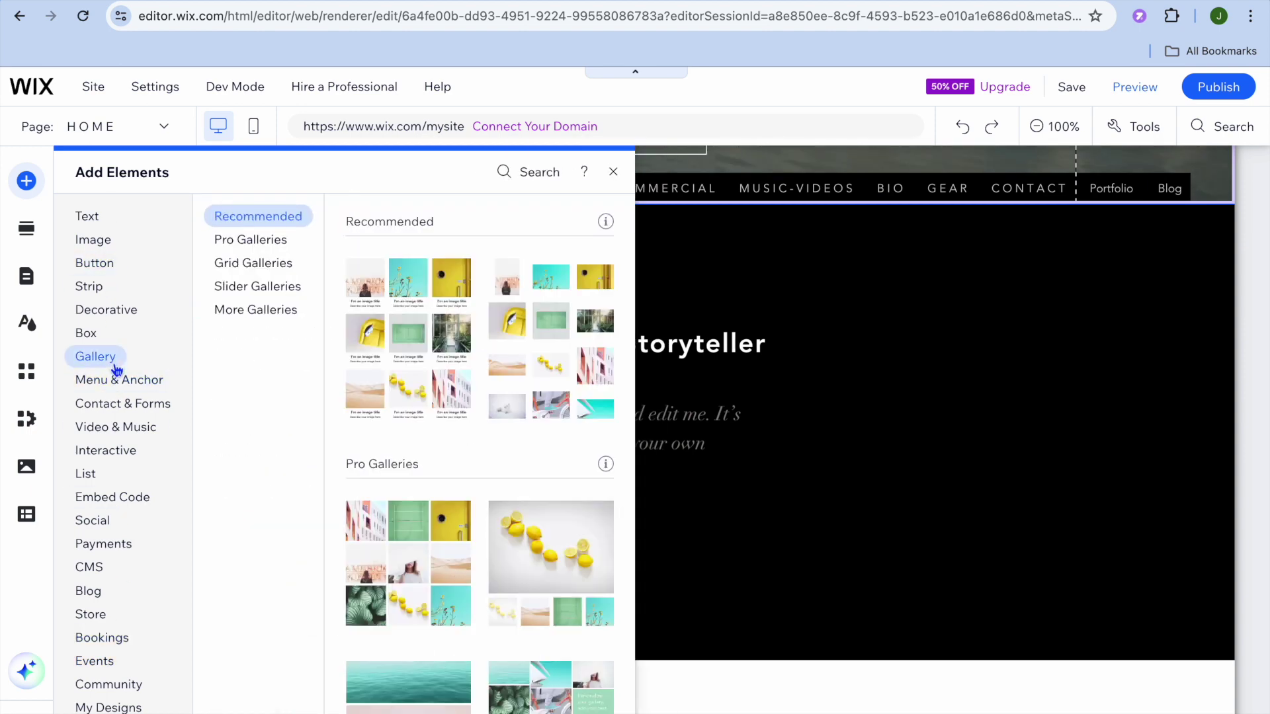
click(613, 172)
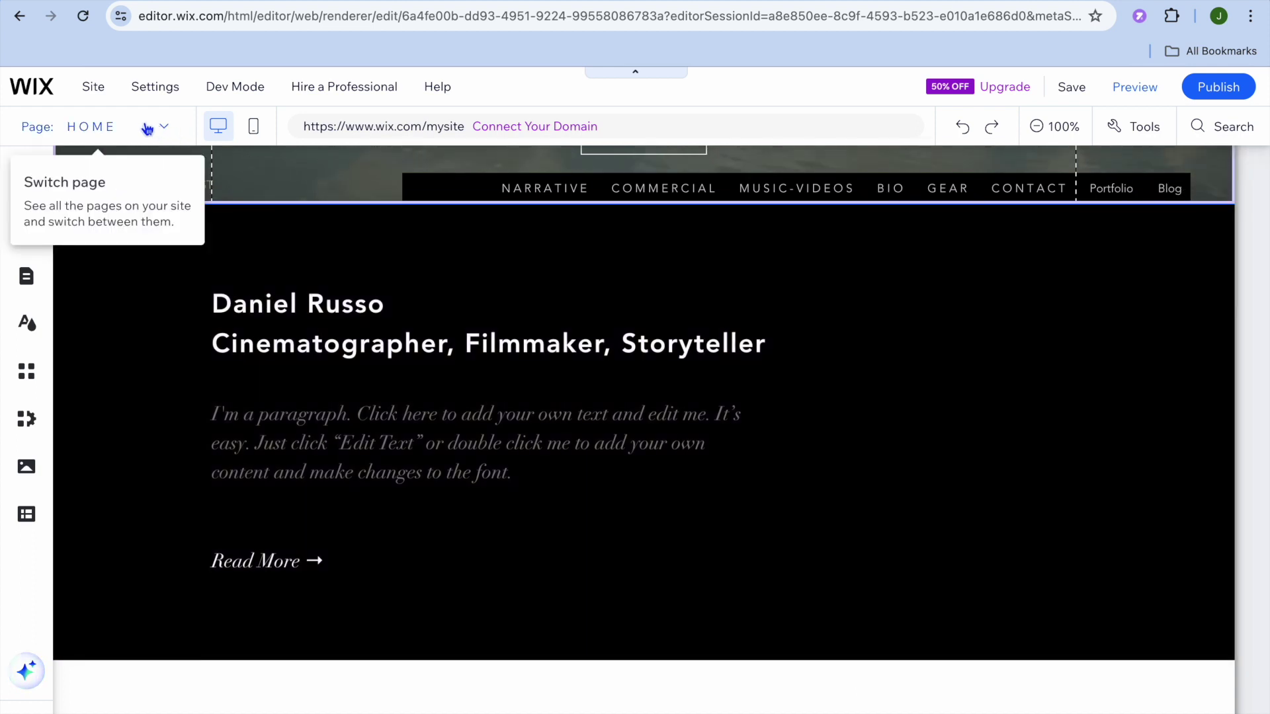
Switch to the Portfolio page, scroll through its project grid to the contact section, then preview it.
click(146, 128)
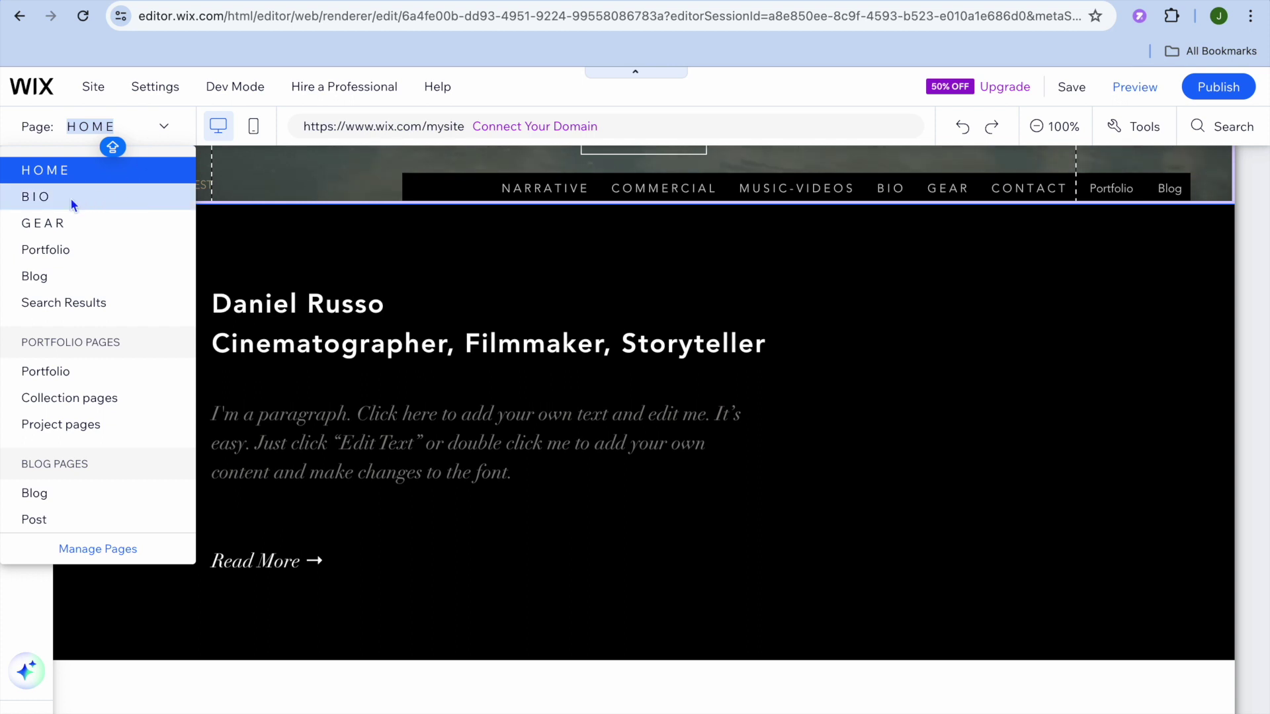
click(57, 252)
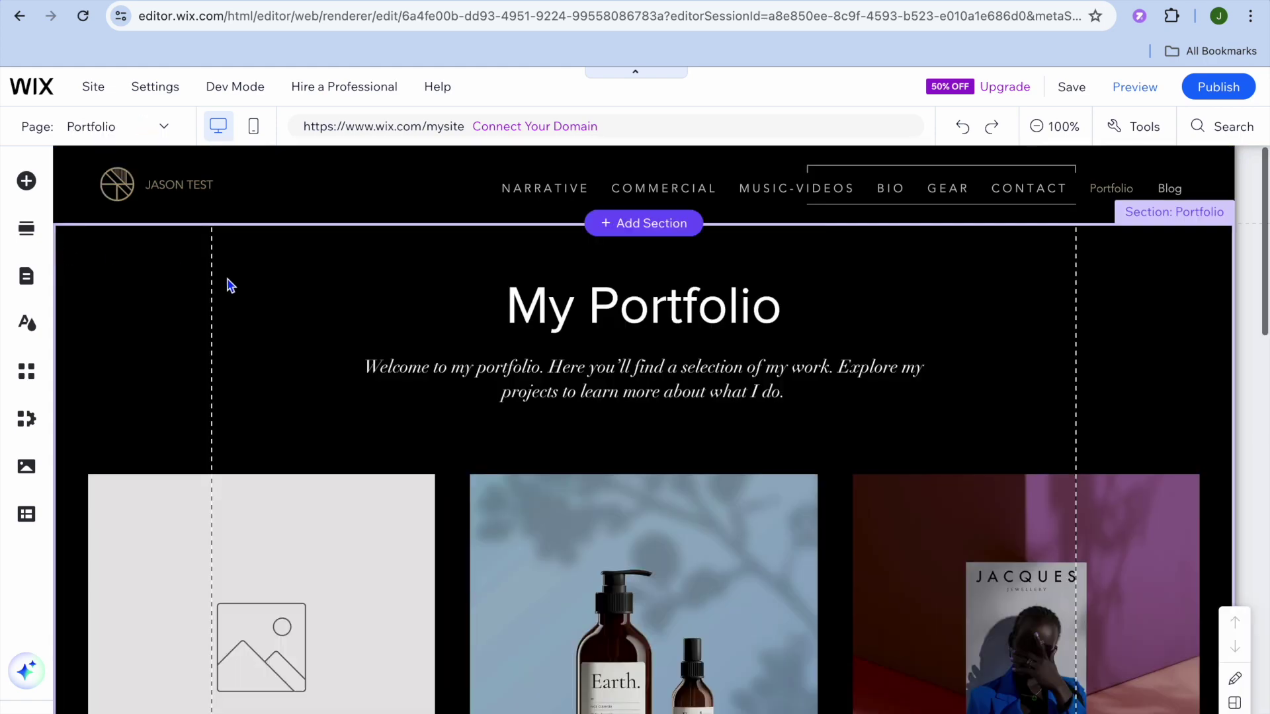
scroll(311, 310, down, 5)
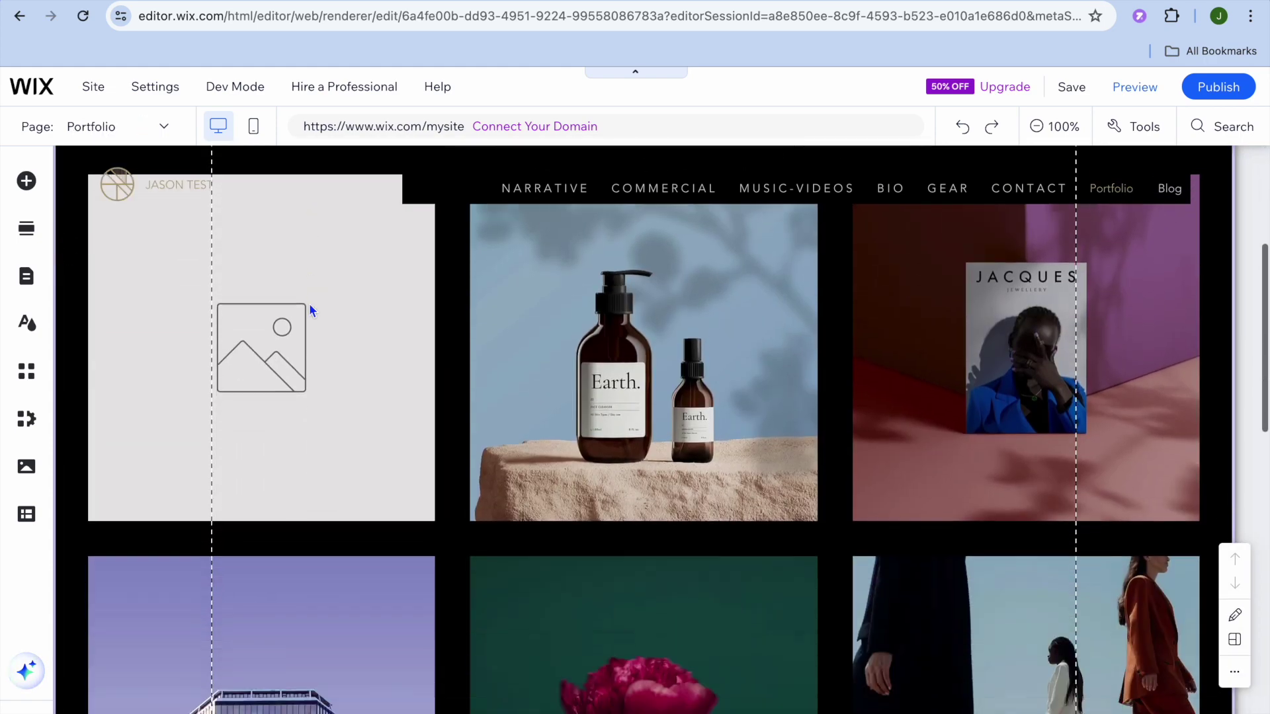
scroll(311, 310, up, 5)
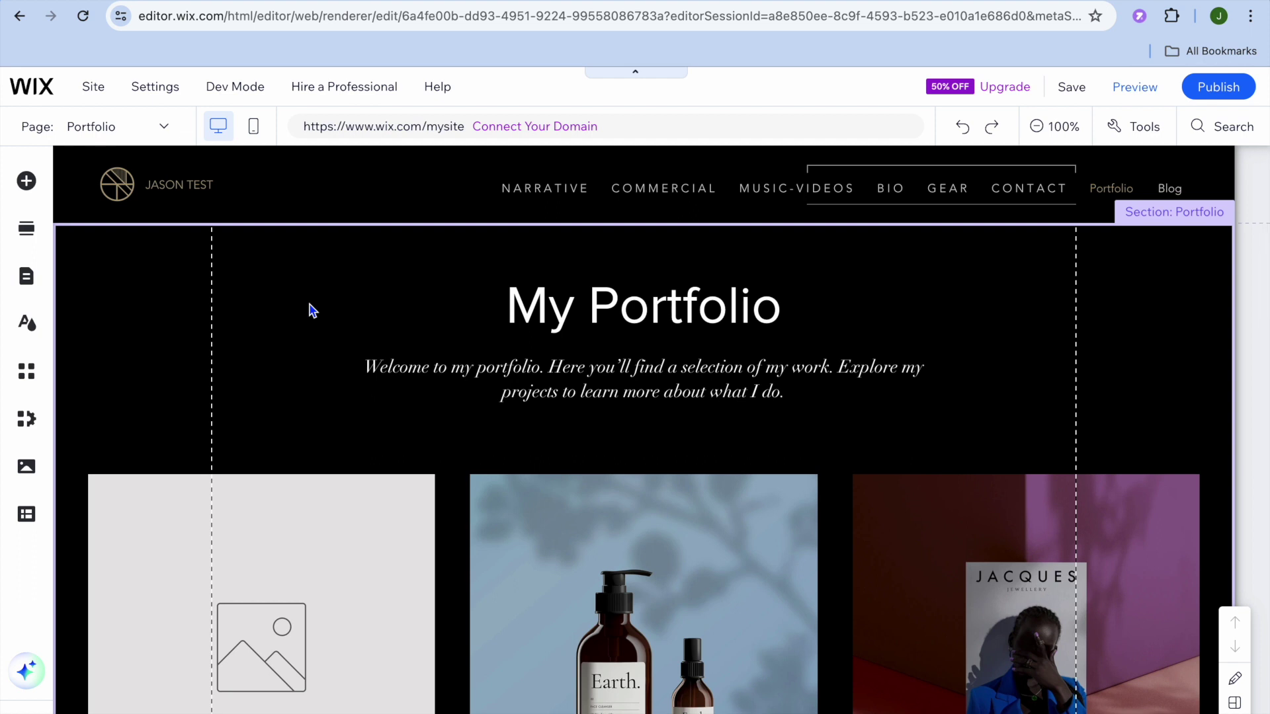
scroll(309, 312, down, 3)
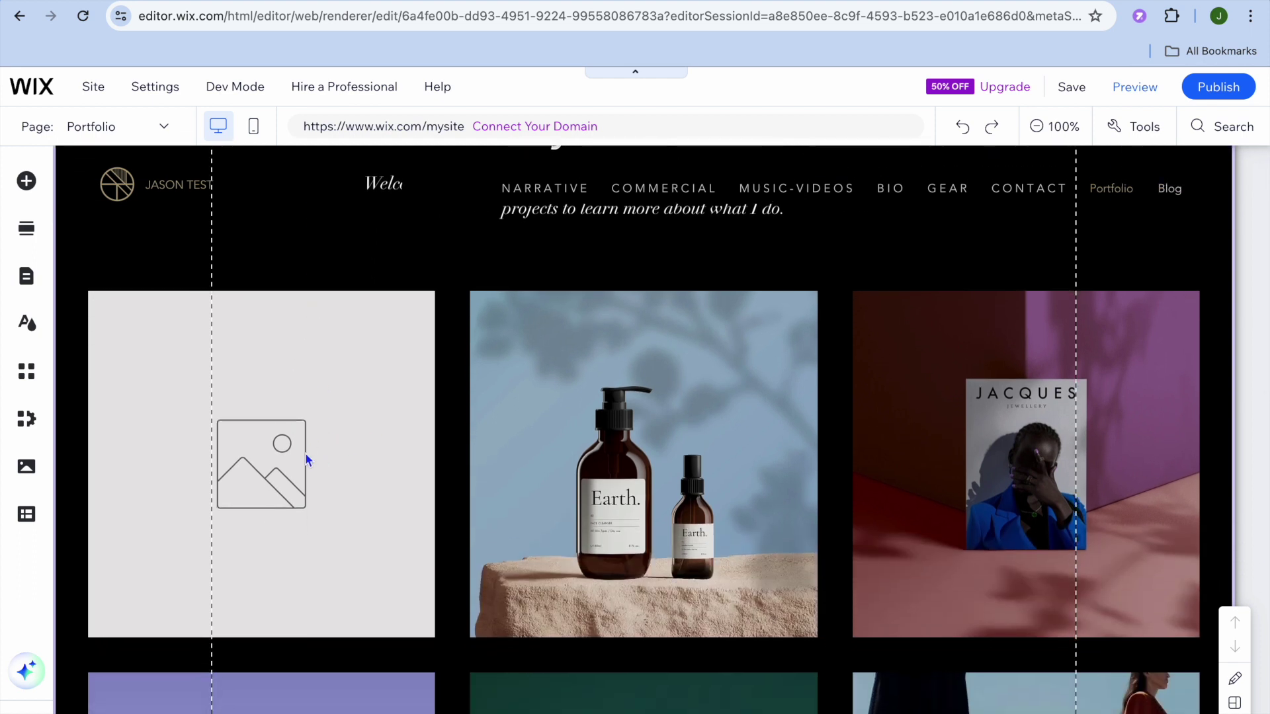
scroll(629, 441, down, 2)
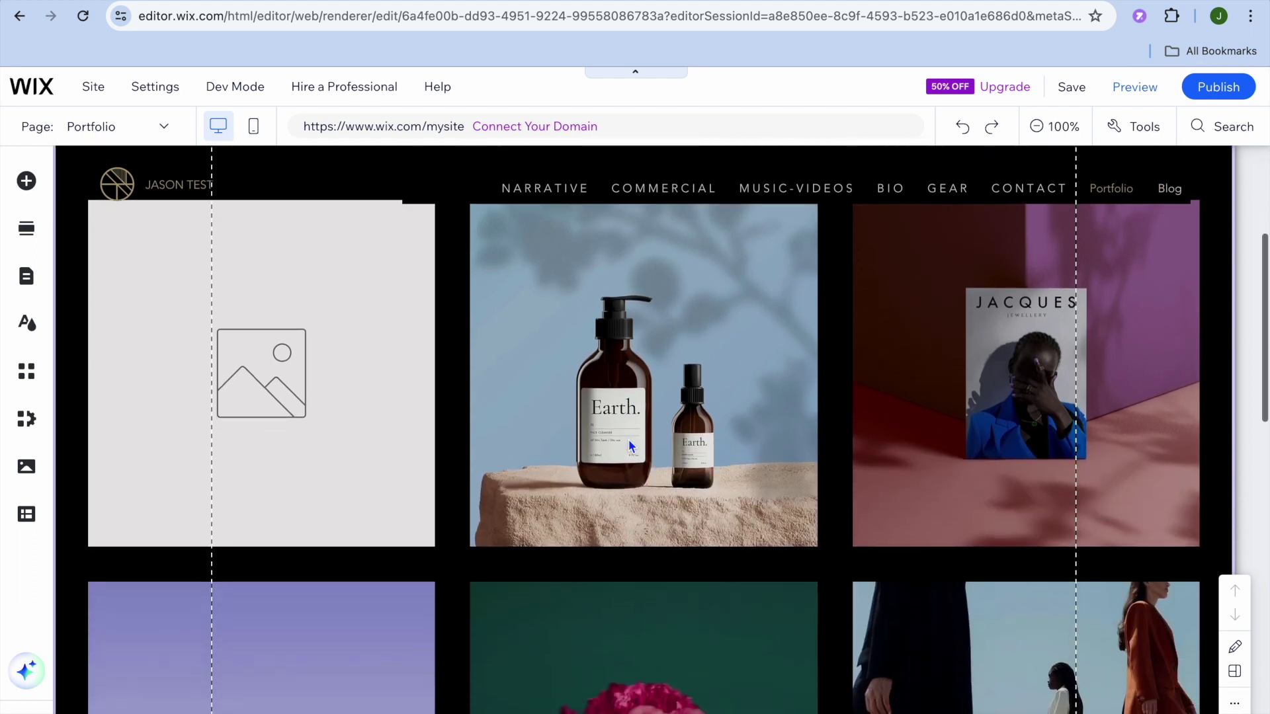
scroll(577, 428, down, 12)
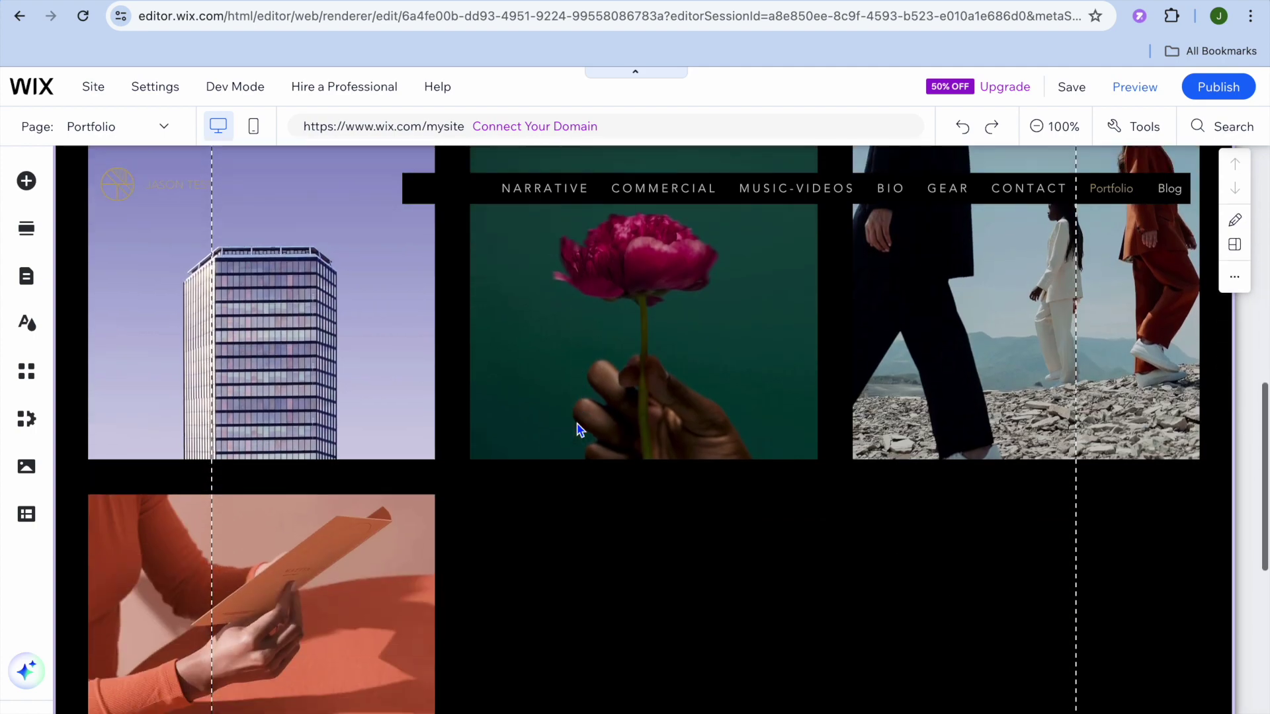
scroll(576, 429, down, 4)
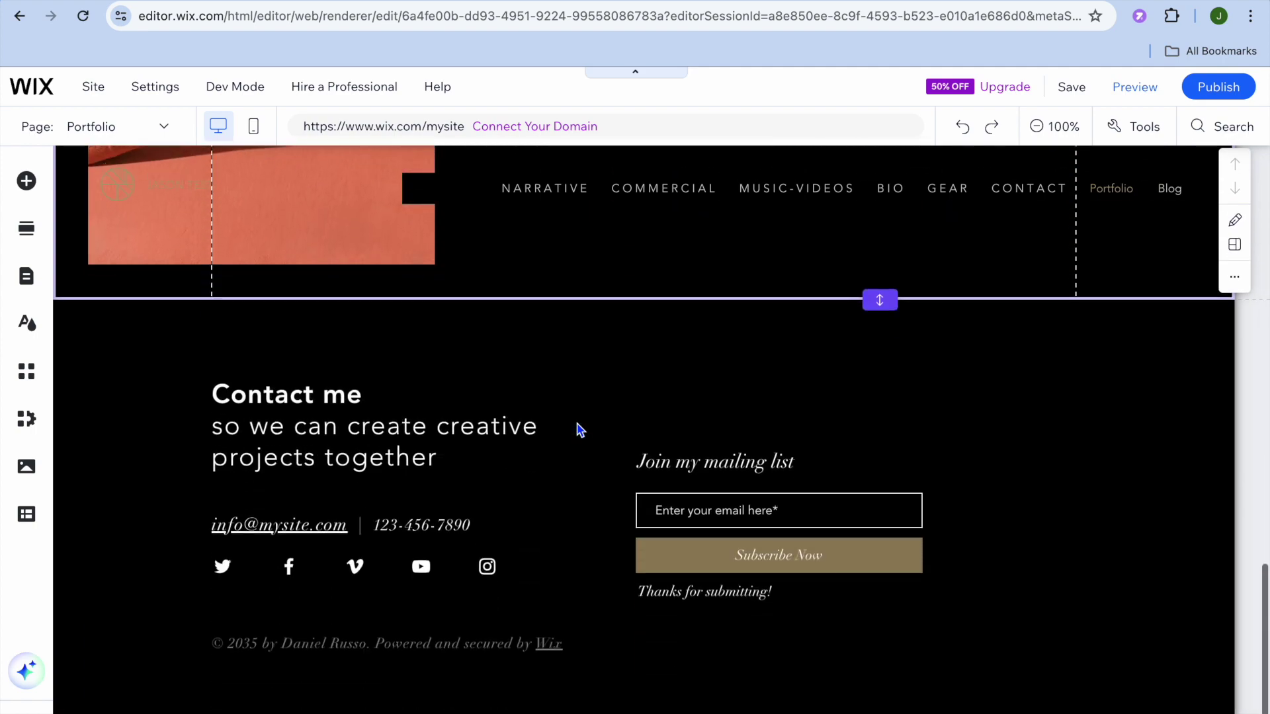
scroll(577, 428, up, 15)
scroll(577, 429, up, 4)
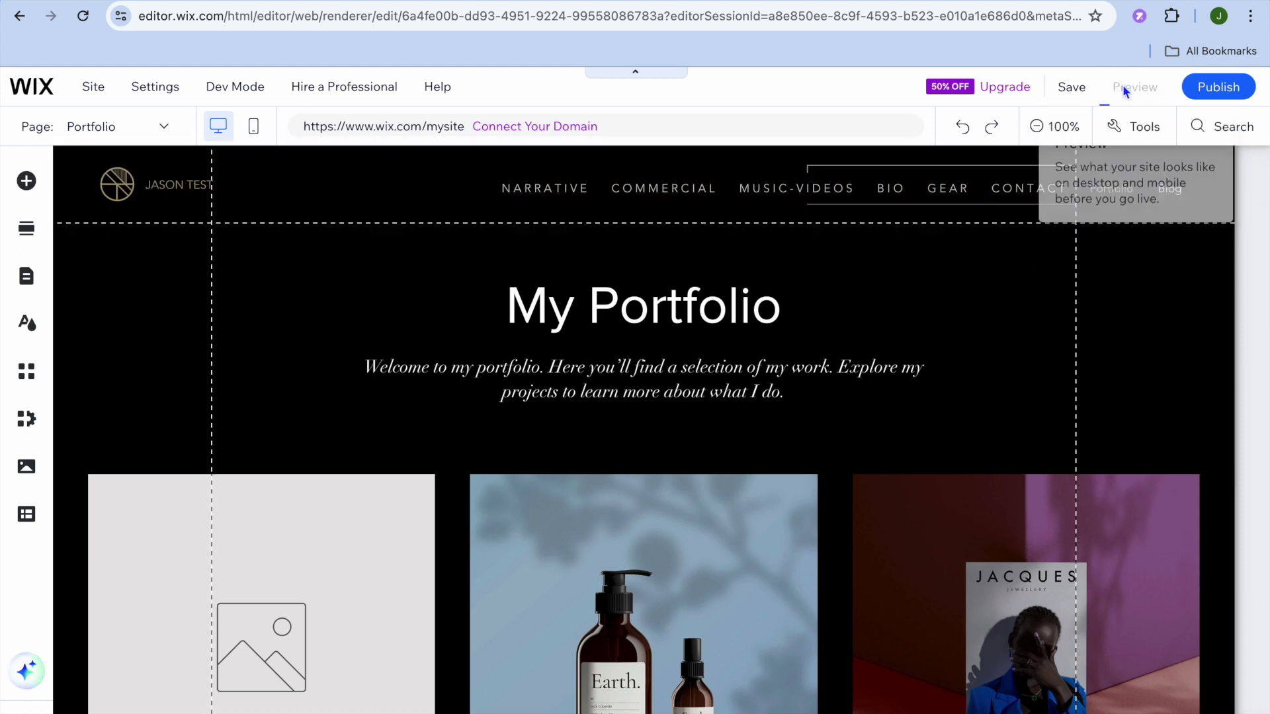
click(1125, 88)
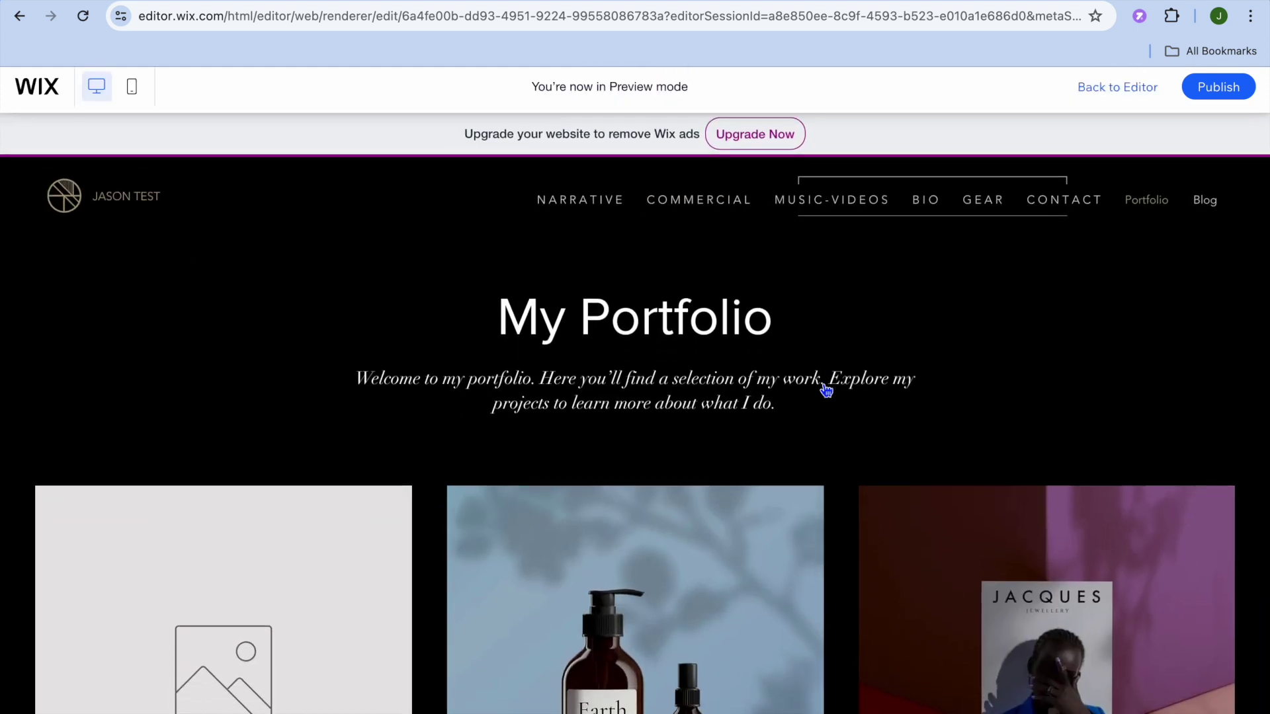
Scroll the Portfolio preview to check its project images and their 'Project Title' captions.
scroll(826, 390, down, 7)
scroll(826, 391, up, 5)
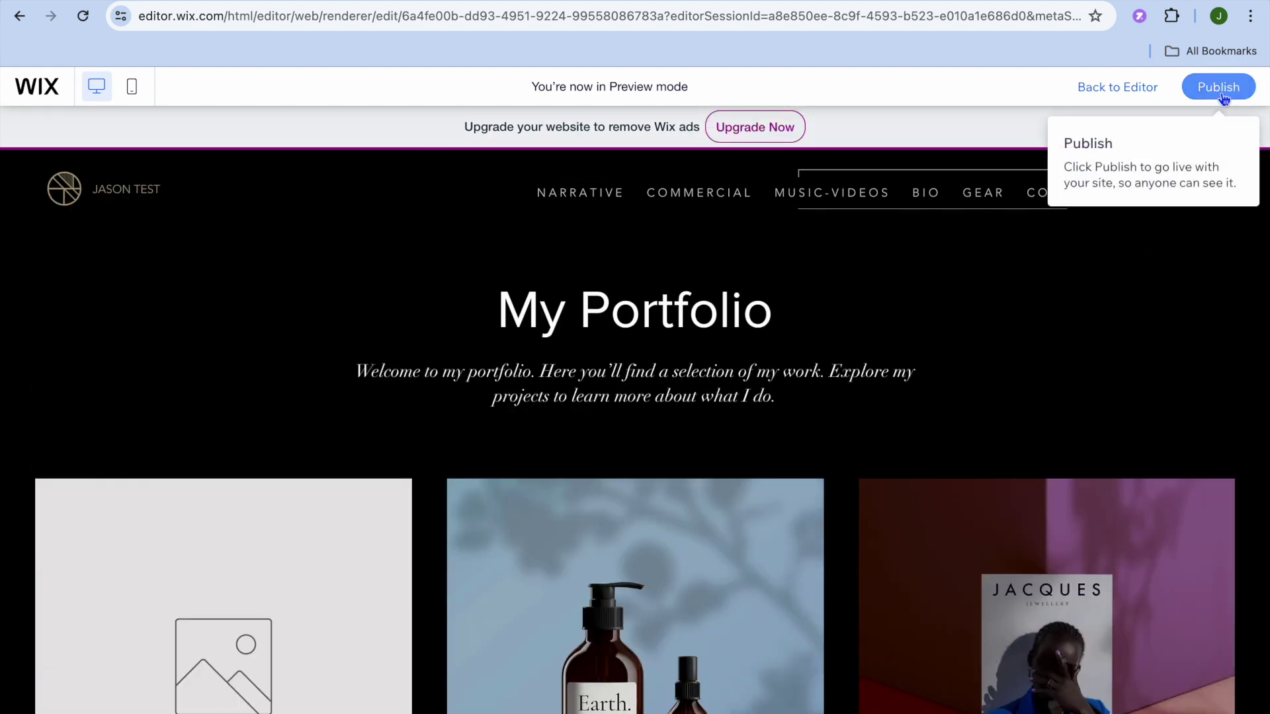
scroll(932, 400, down, 3)
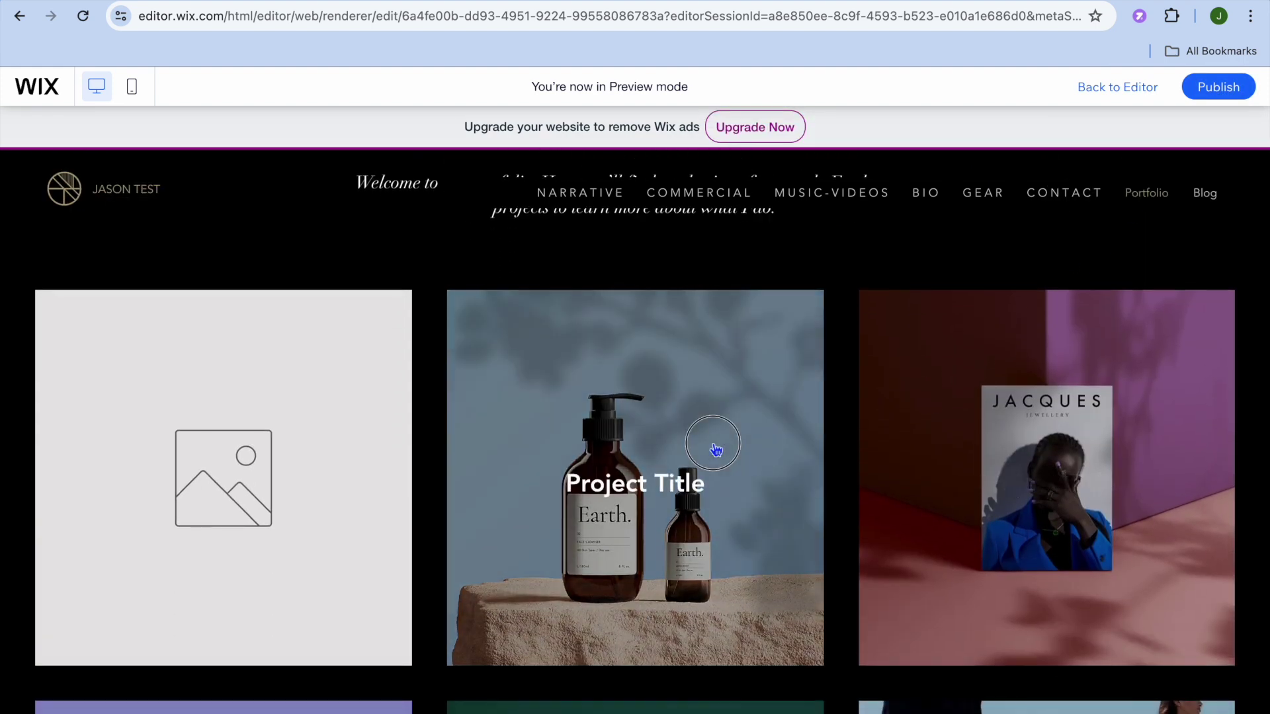